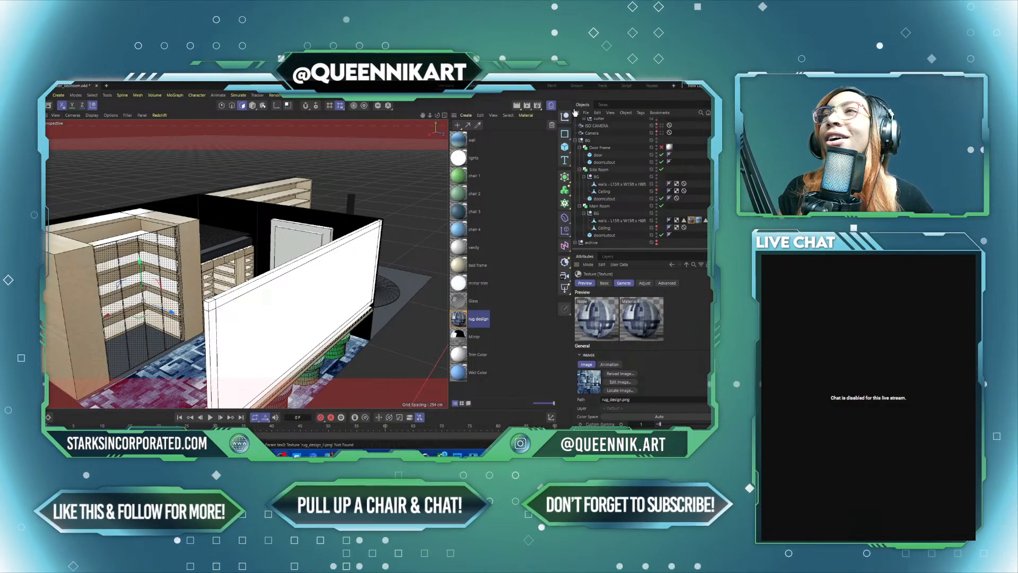
Step: Delete the material tag that has no material assigned from the Main Room walls object
left_click(459, 140)
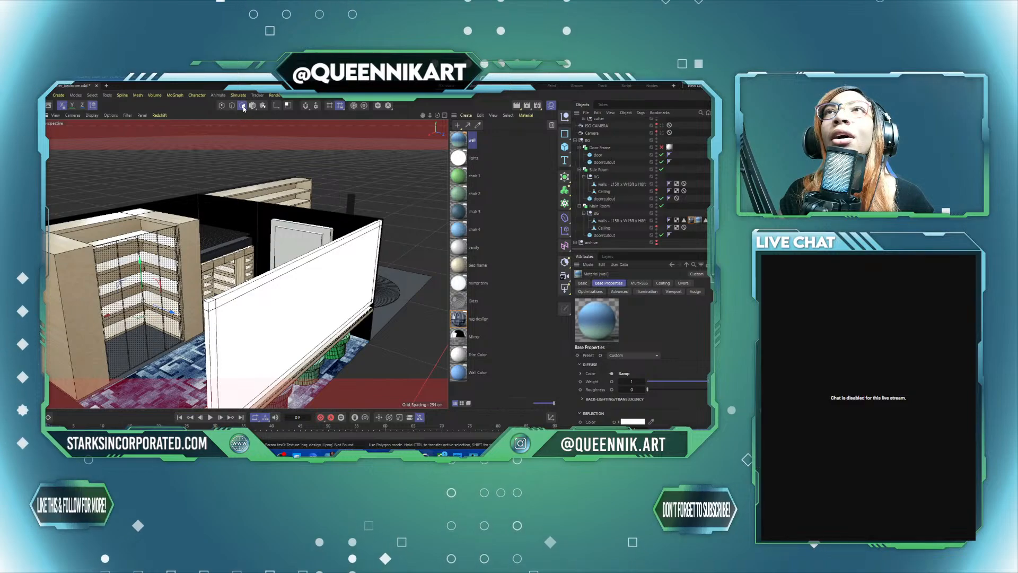
left_click(604, 221)
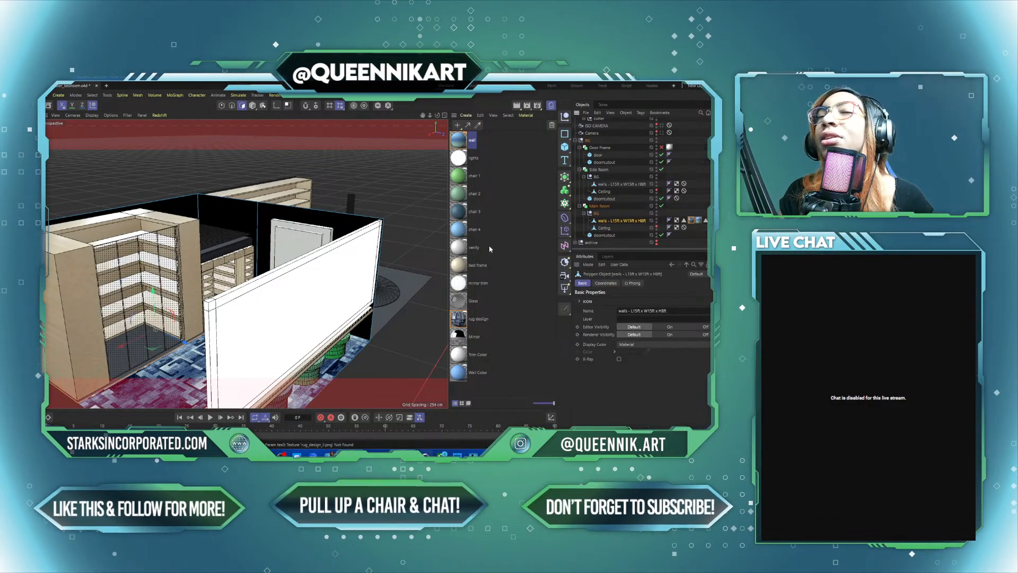
left_click(291, 218)
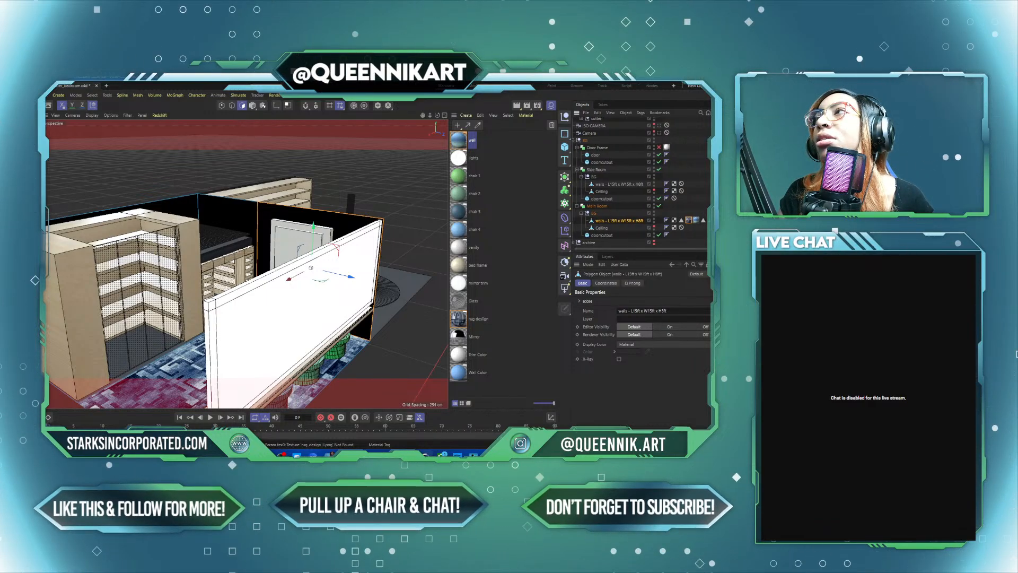
left_click(690, 220)
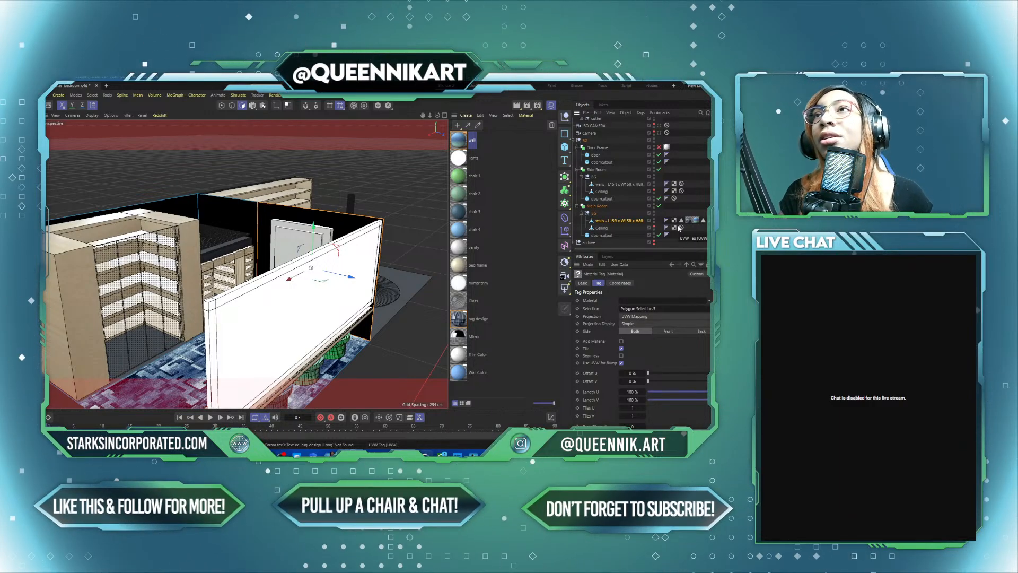
key("Delete")
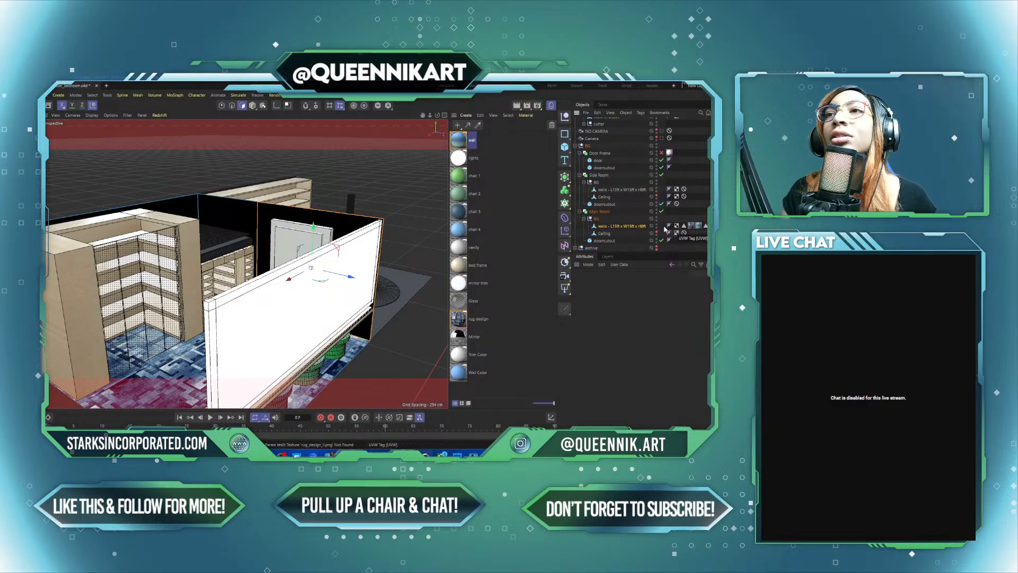
Step: Examine the Main Room's wall and floor polygons from outside and inside the room
left_click(243, 206)
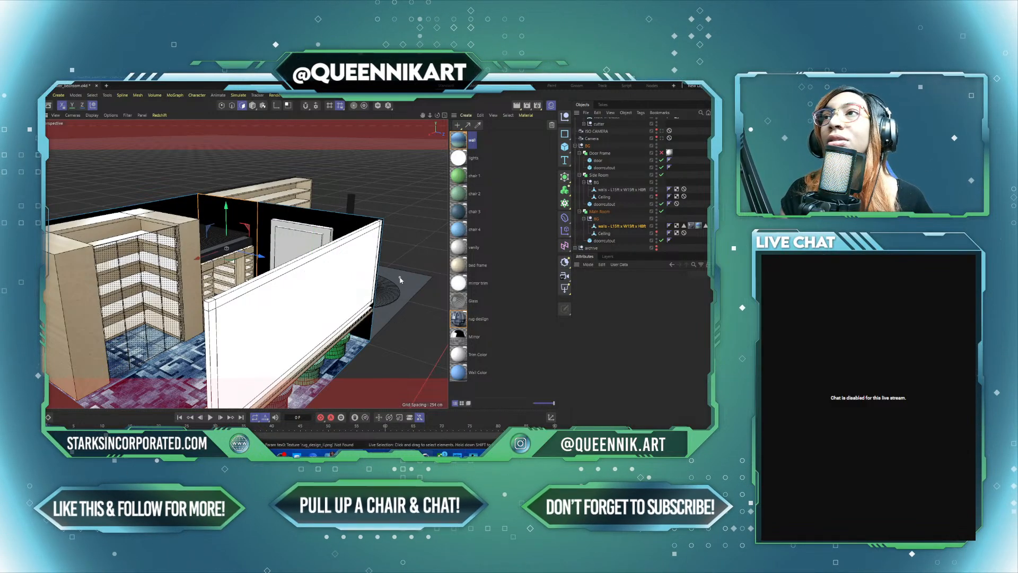
left_click_drag(400, 281, 59, 308, "alt")
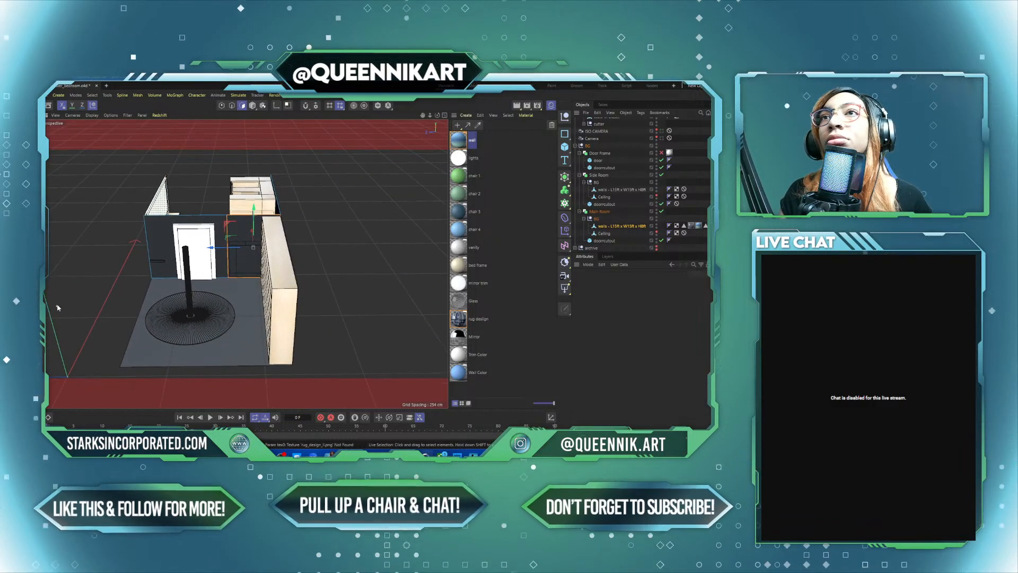
scroll(215, 240, "up", 5)
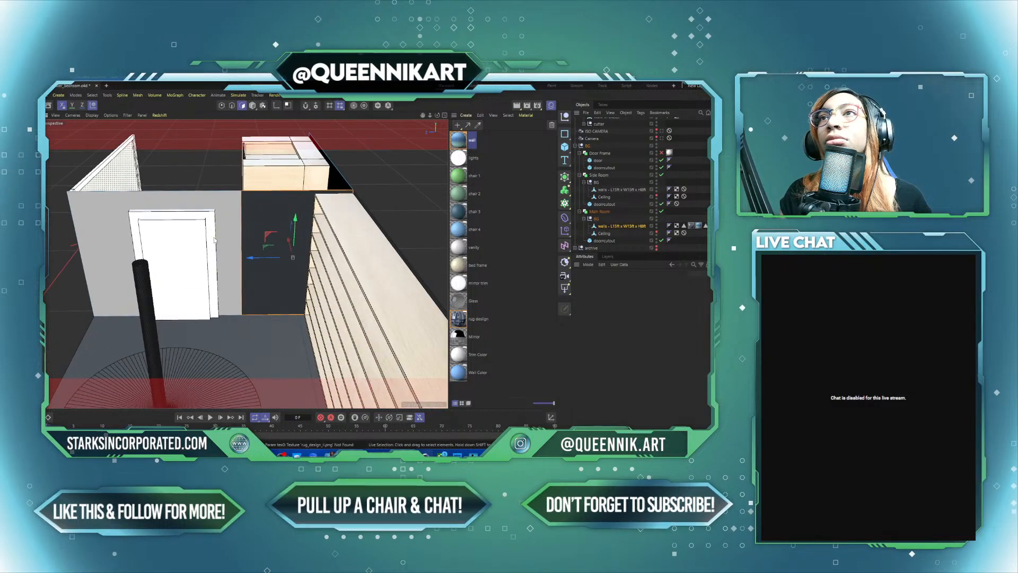
scroll(215, 240, "up", 3)
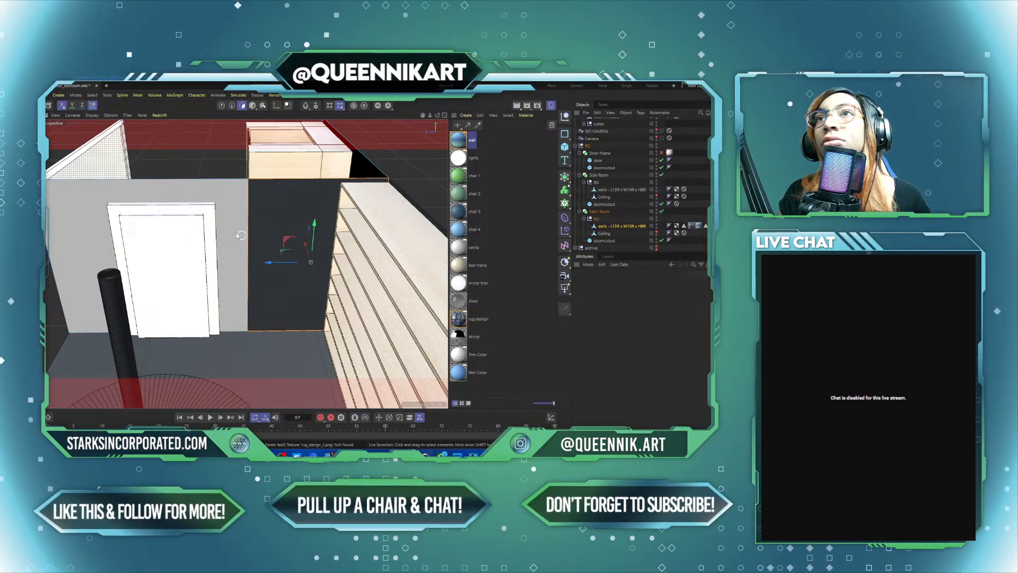
mouse_move(234, 232)
left_mouse_down("alt")
mouse_move(343, 267)
mouse_move(247, 226)
left_mouse_up("alt")
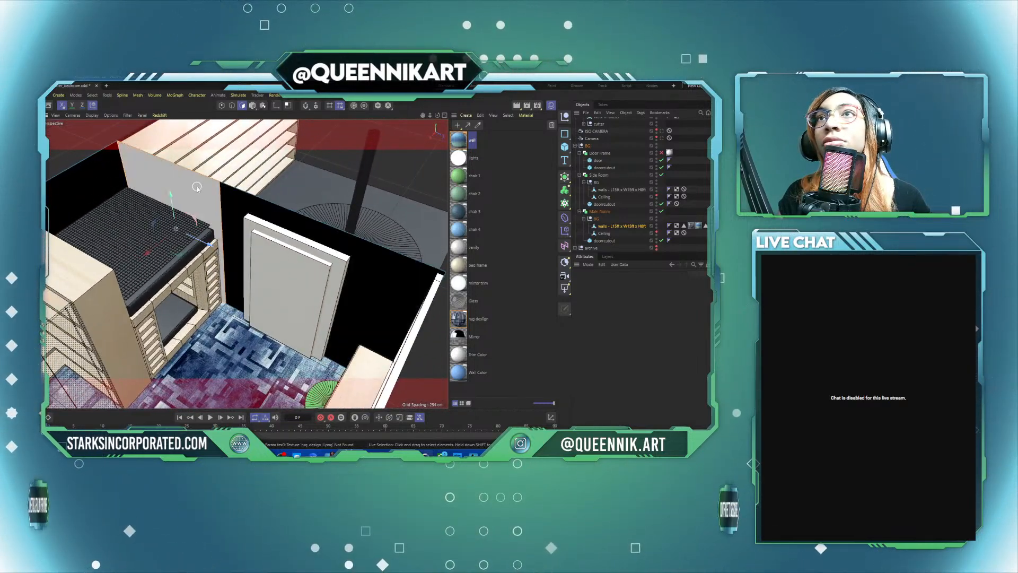
left_click_drag(207, 189, 200, 218, "alt")
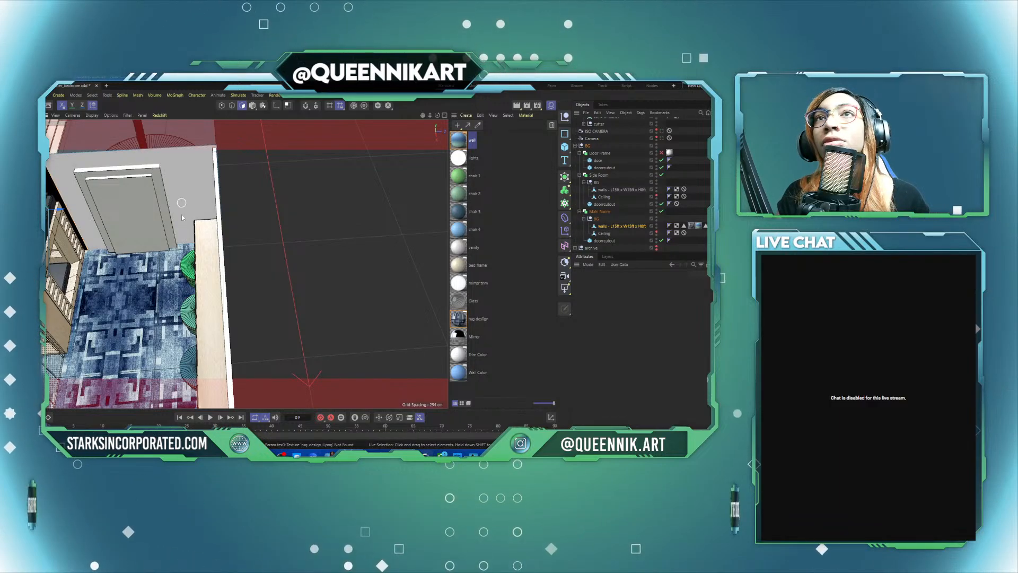
left_click_drag(151, 258, 276, 223, "alt")
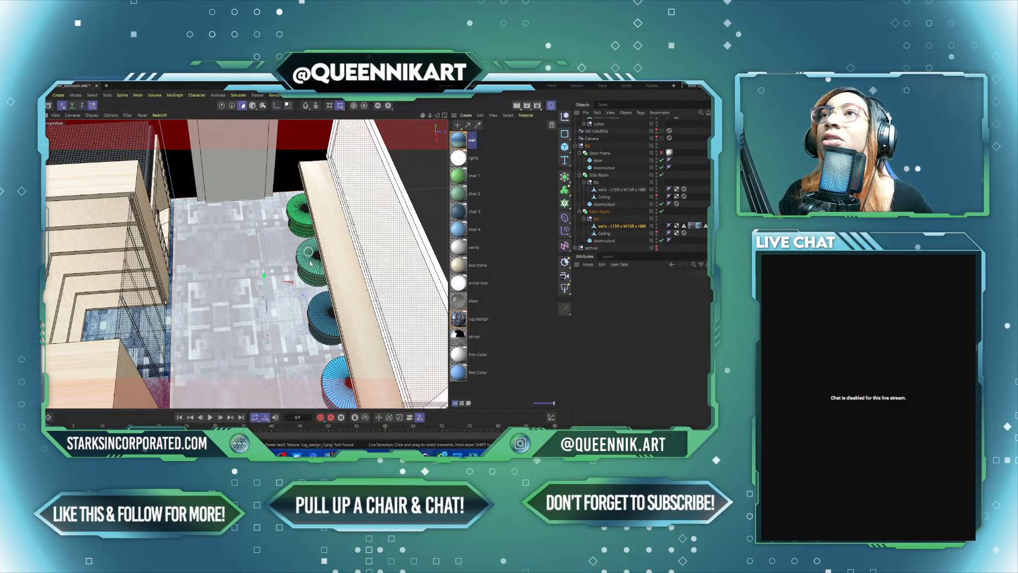
left_click(307, 219)
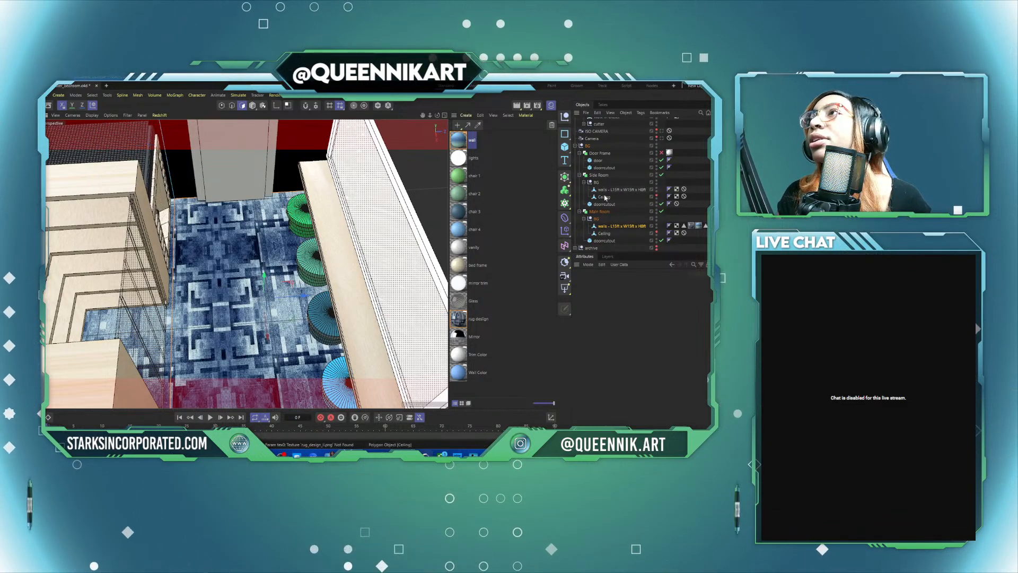
Step: Replace the chair materials on Cylinder 0 to Cylinder 3 in the chairs group with the blue-green gradient wall material
left_click(600, 153)
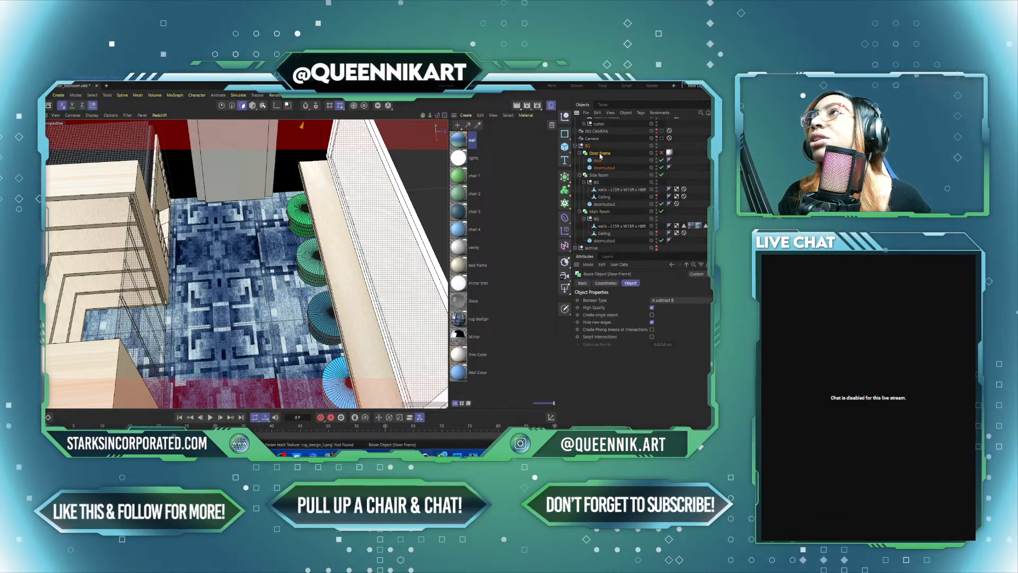
scroll(609, 164, "up", 3)
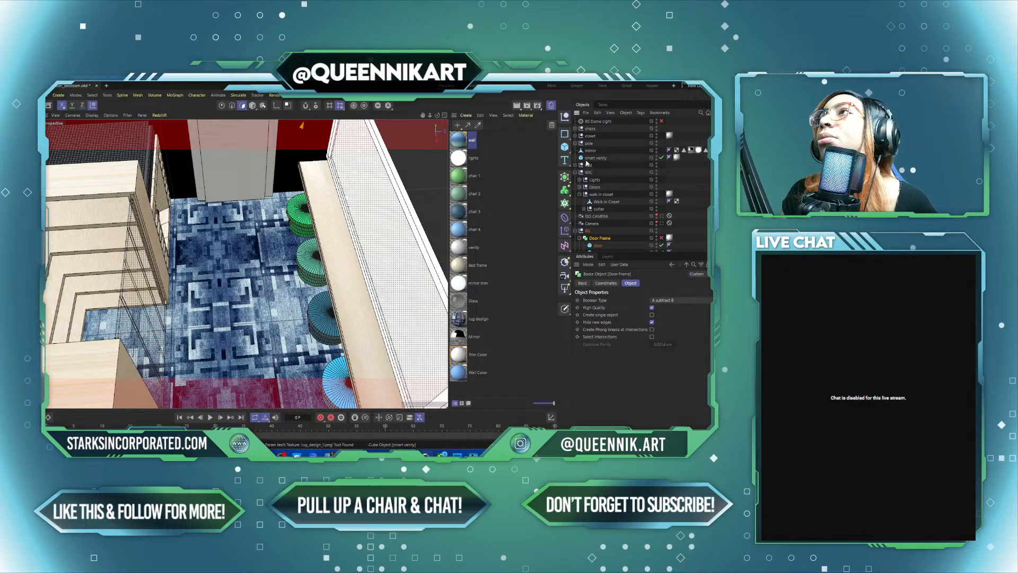
left_click(588, 128)
left_click(575, 129)
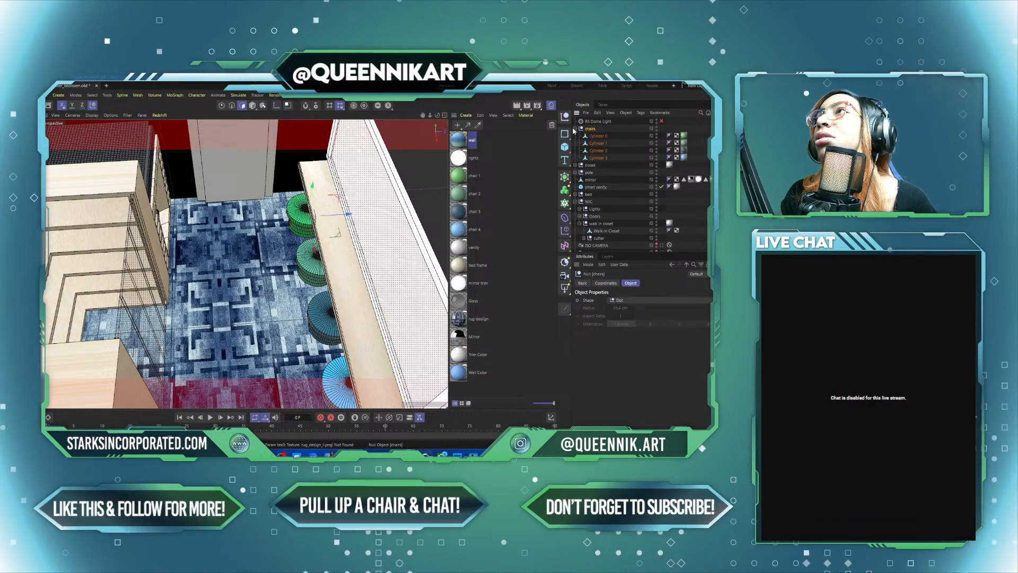
left_click(598, 136)
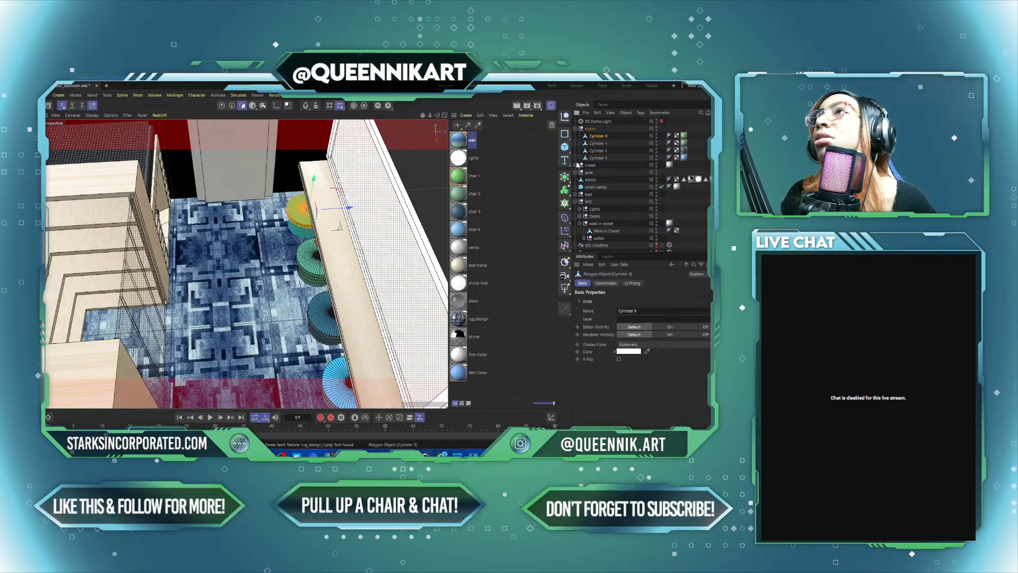
left_click_drag(463, 143, 684, 136)
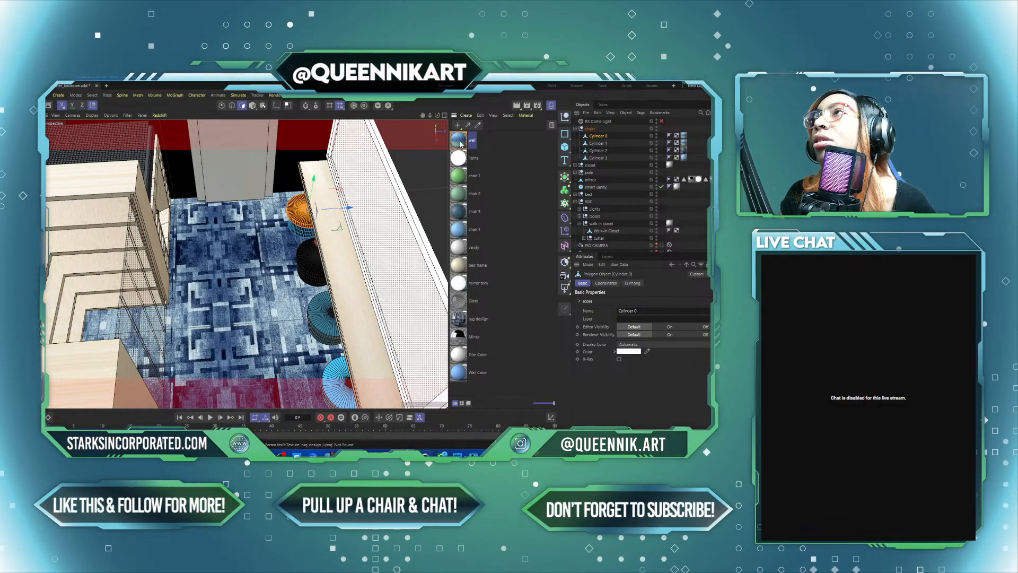
left_click_drag(462, 142, 684, 153)
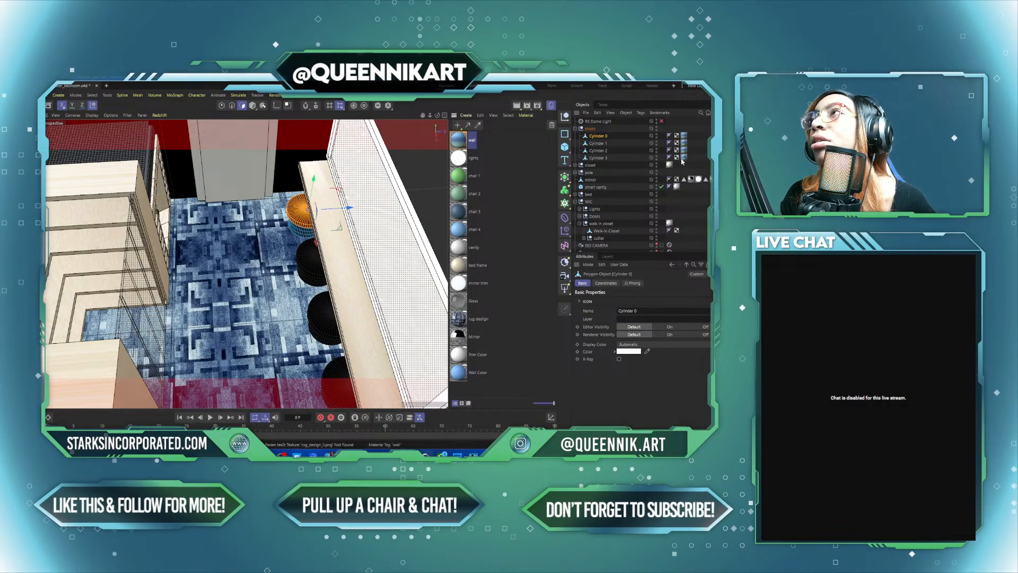
Step: Inspect the Ramp node in the wall material's node graph, then close the graph
double_click(466, 139)
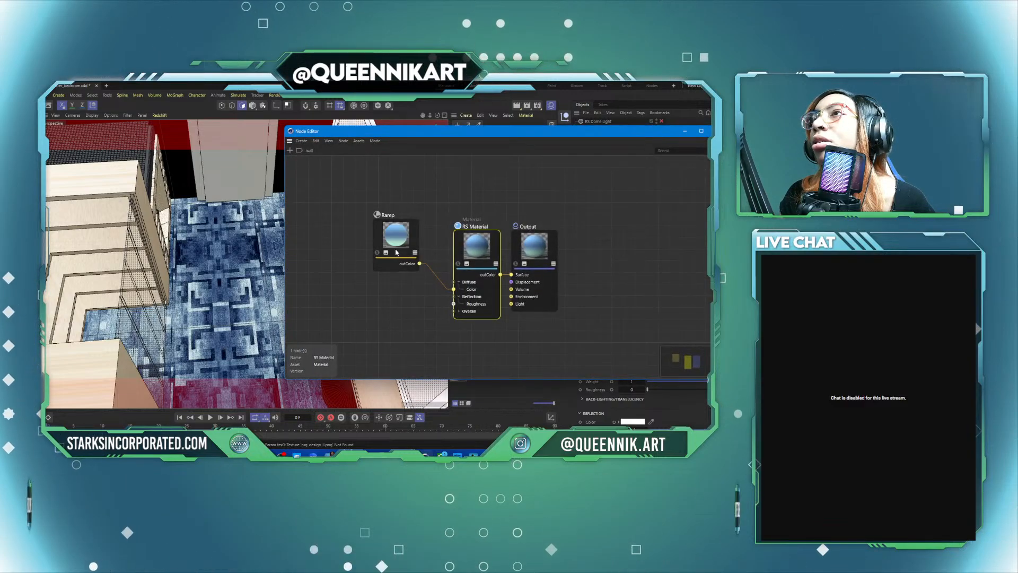
left_click_drag(397, 235, 417, 242)
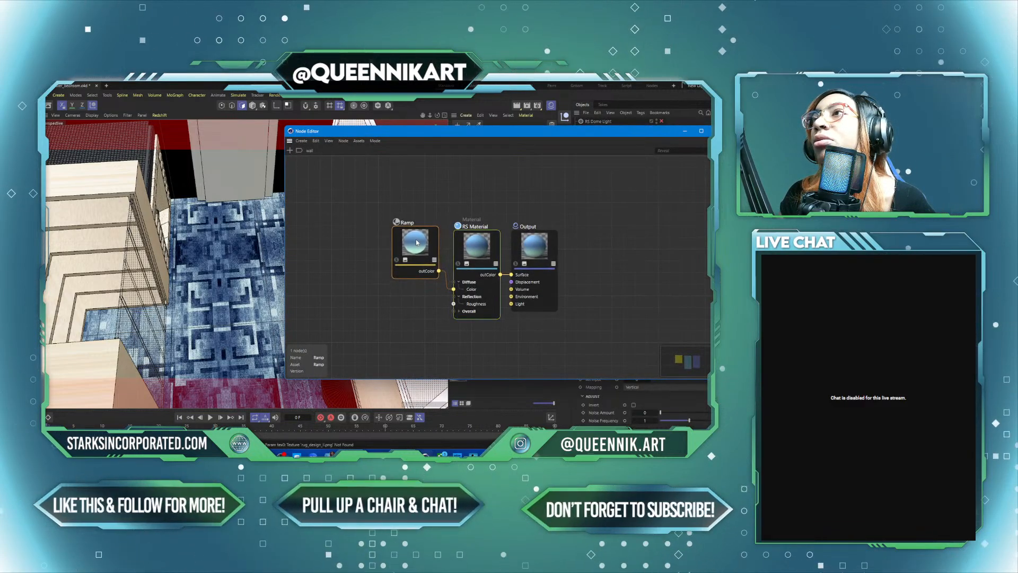
left_click(713, 131)
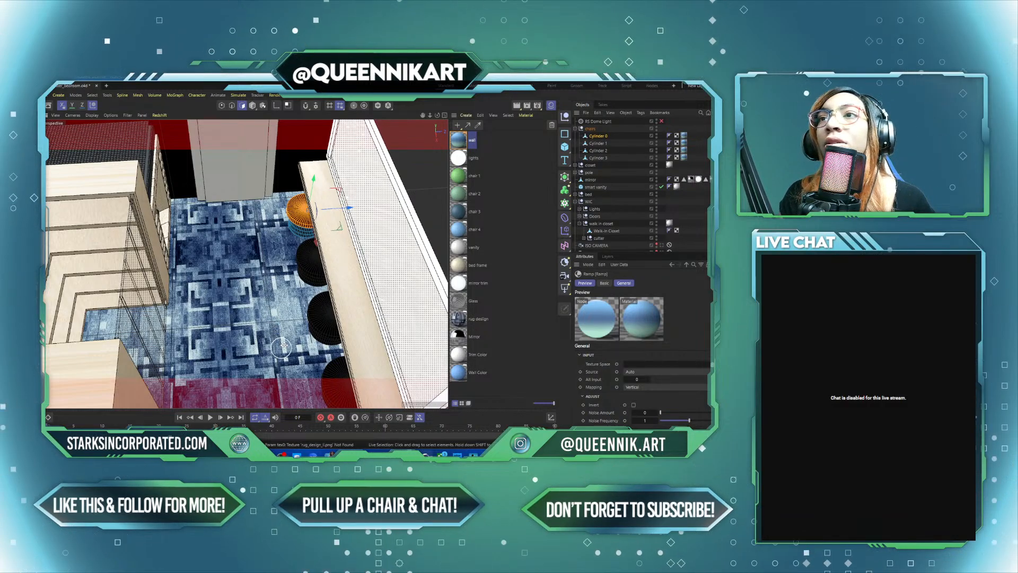
Step: Dock the Redshift RenderView beside the viewport and start a live render of the room facing the door
left_click_drag(285, 360, 270, 301, "alt")
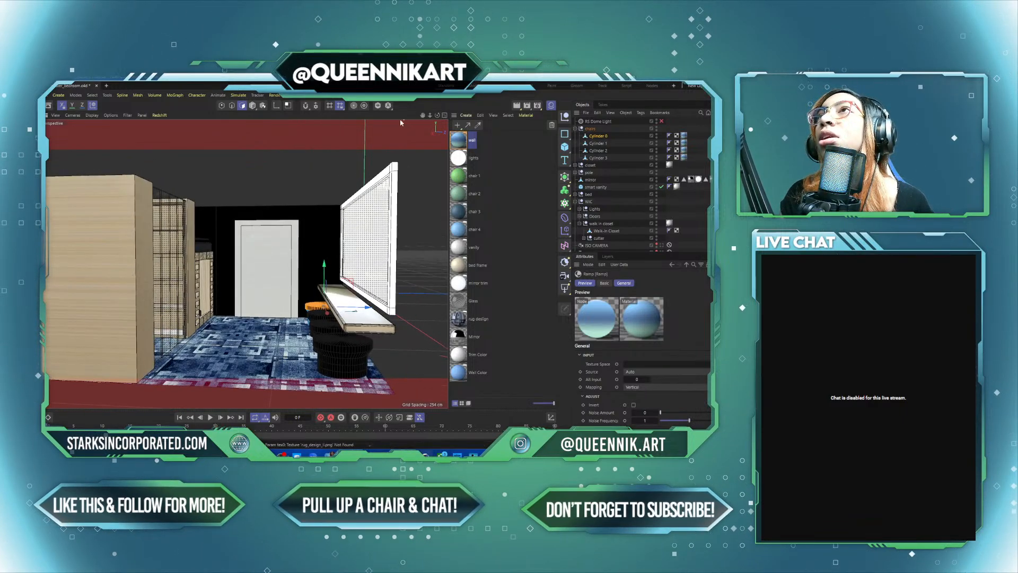
left_click(318, 95)
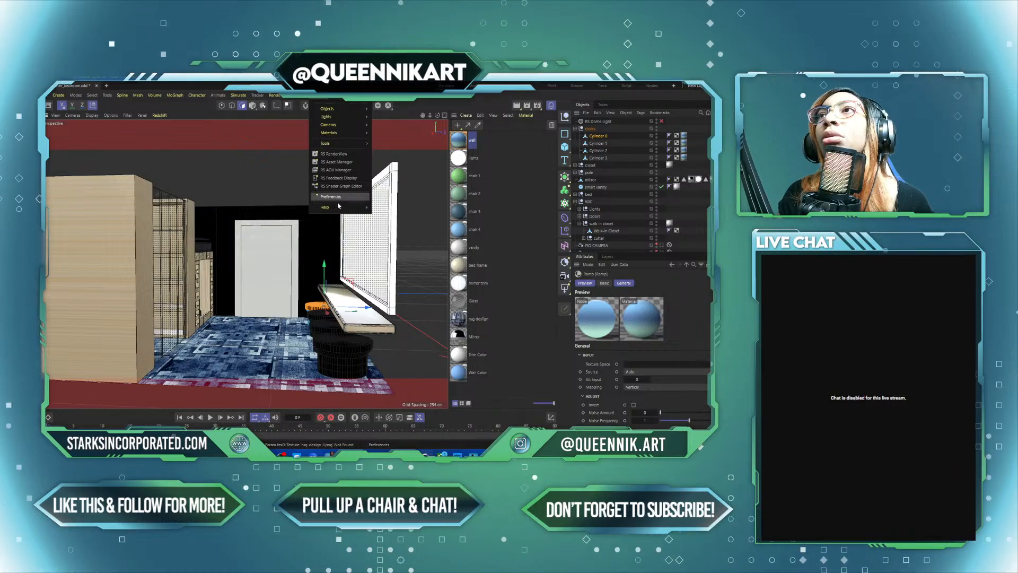
left_click(330, 155)
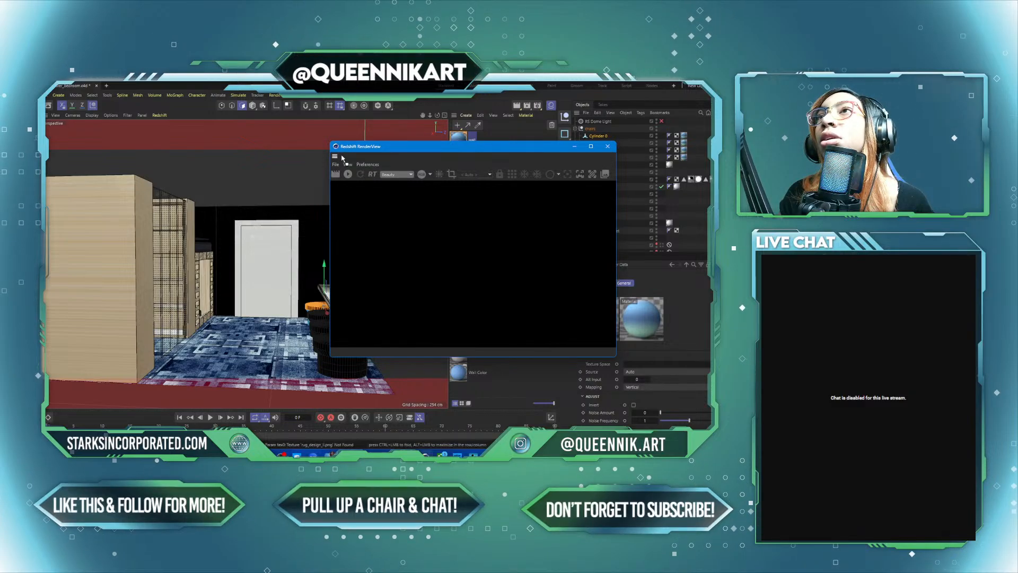
left_click_drag(472, 147, 450, 261)
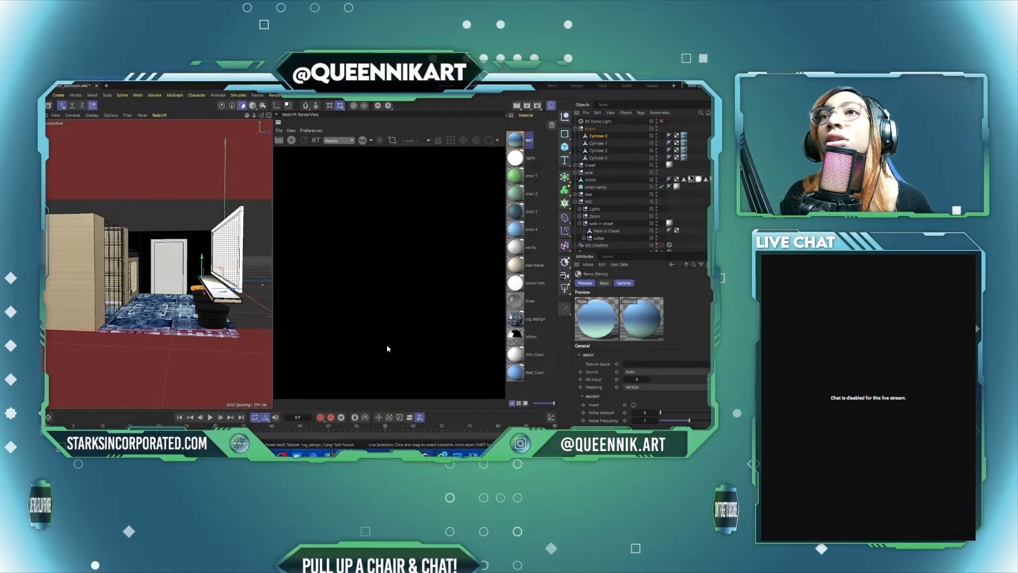
left_click(552, 106)
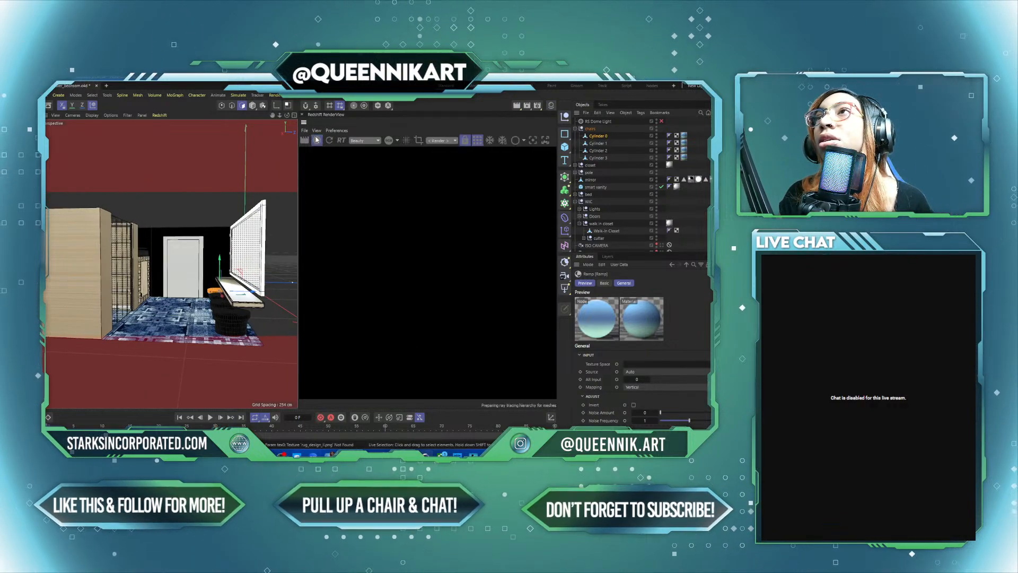
left_click(549, 144)
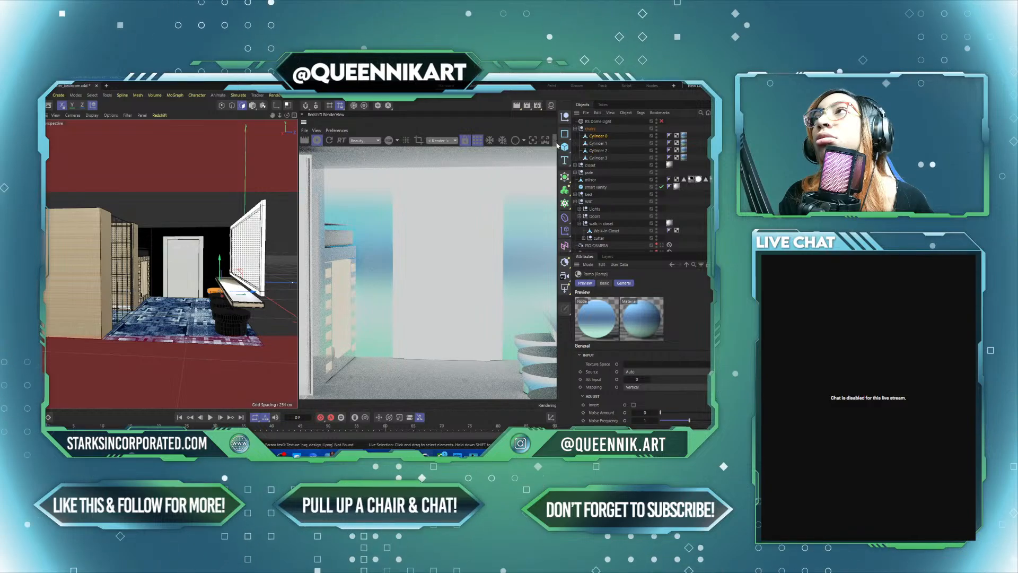
left_click(555, 143)
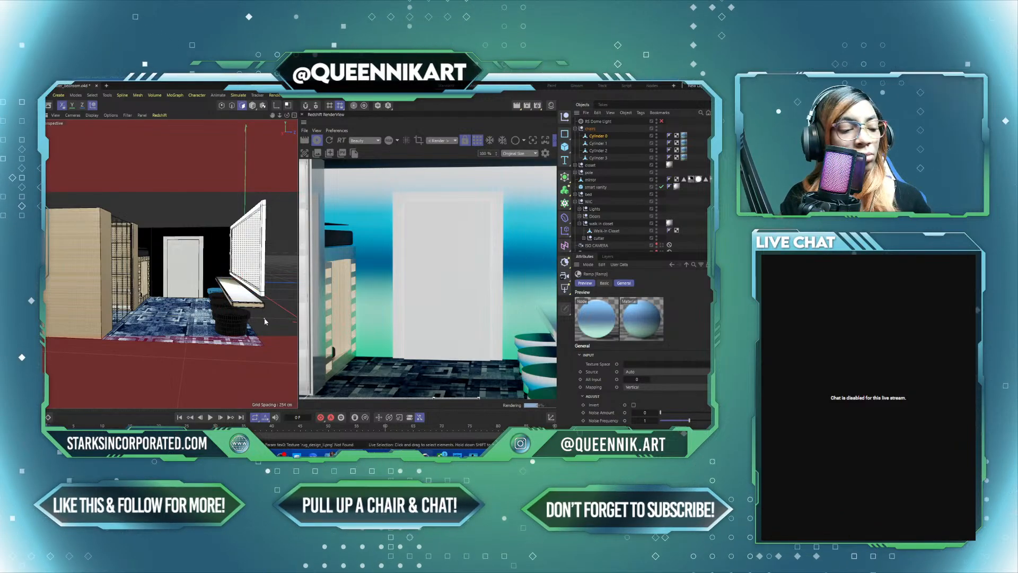
Step: Reframe the room closer to the rug and chairs to check them in the live render
left_click_drag(264, 322, 196, 272, "alt")
scroll(196, 273, "up", 3)
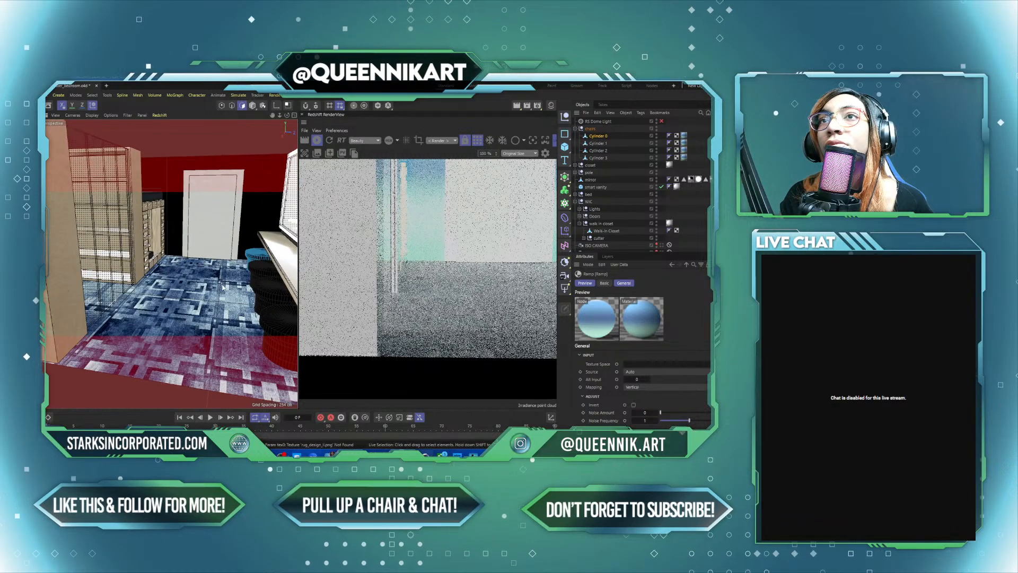
mouse_move(223, 287)
middle_mouse_down("alt")
mouse_move(224, 246)
mouse_move(208, 275)
middle_mouse_up("alt")
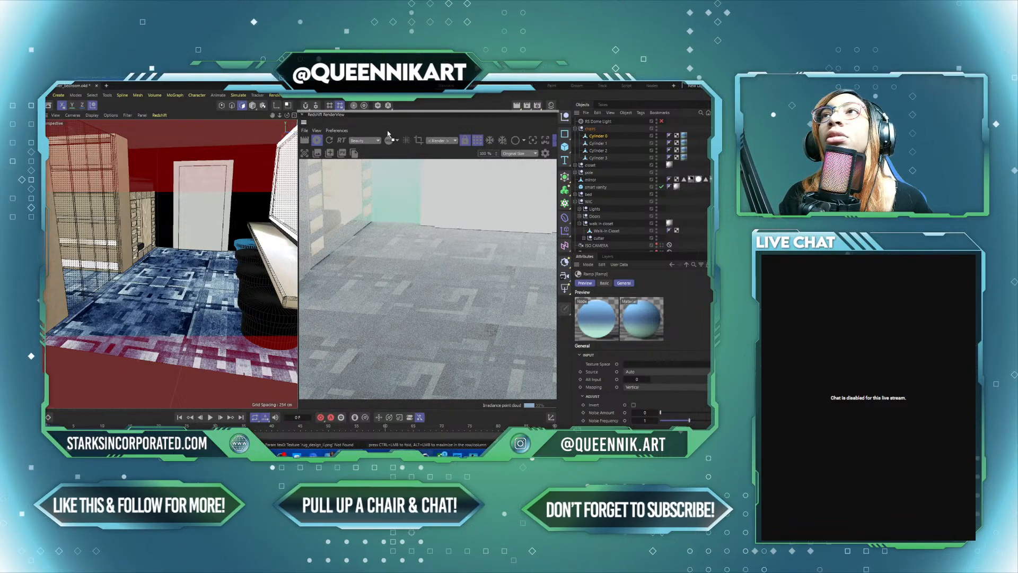
Step: Close the docked Redshift RenderView and reopen it to dock it on the opposite side of the viewport
left_click(302, 116)
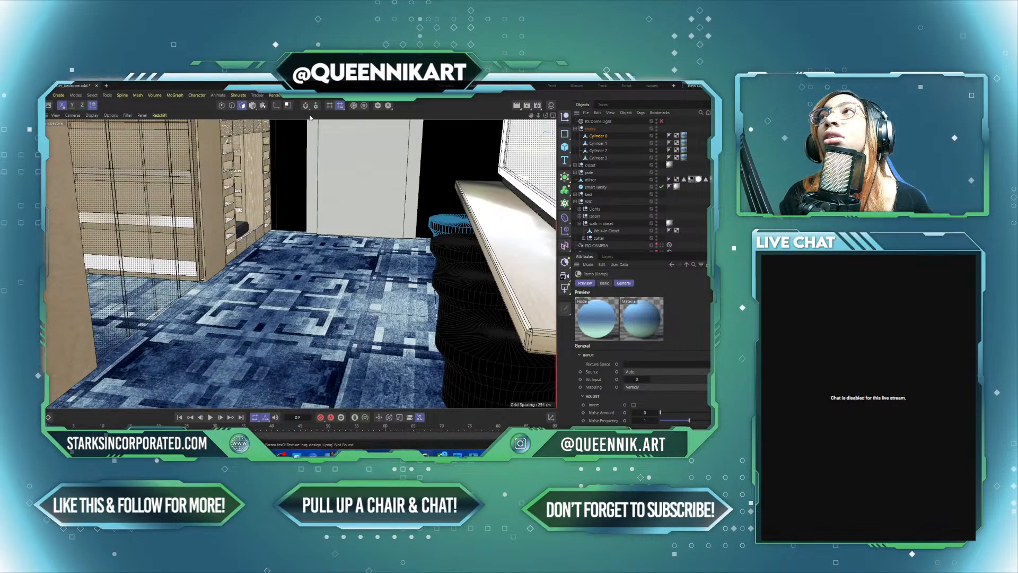
left_click(363, 105)
left_click(326, 155)
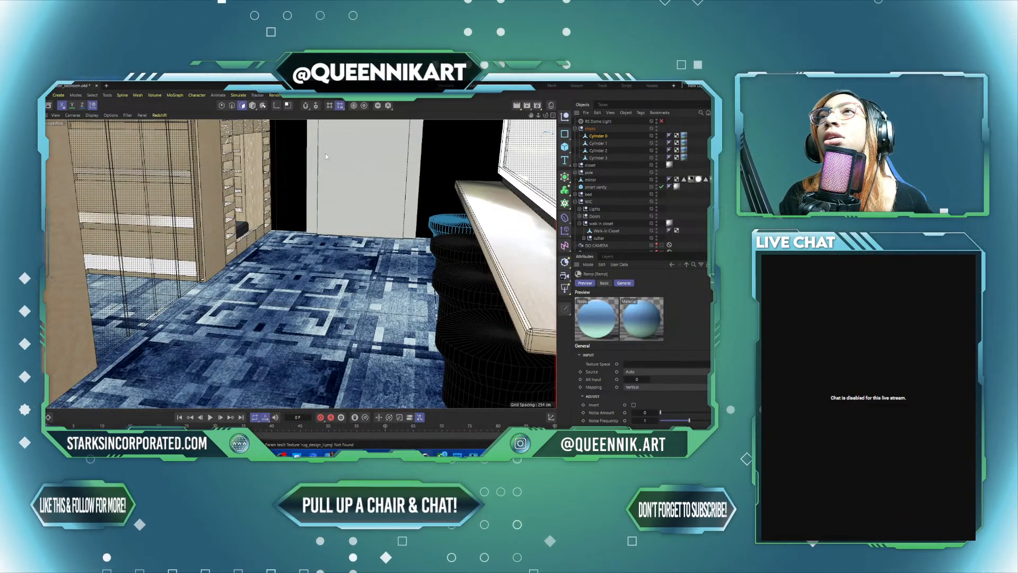
left_click_drag(410, 147, 47, 175)
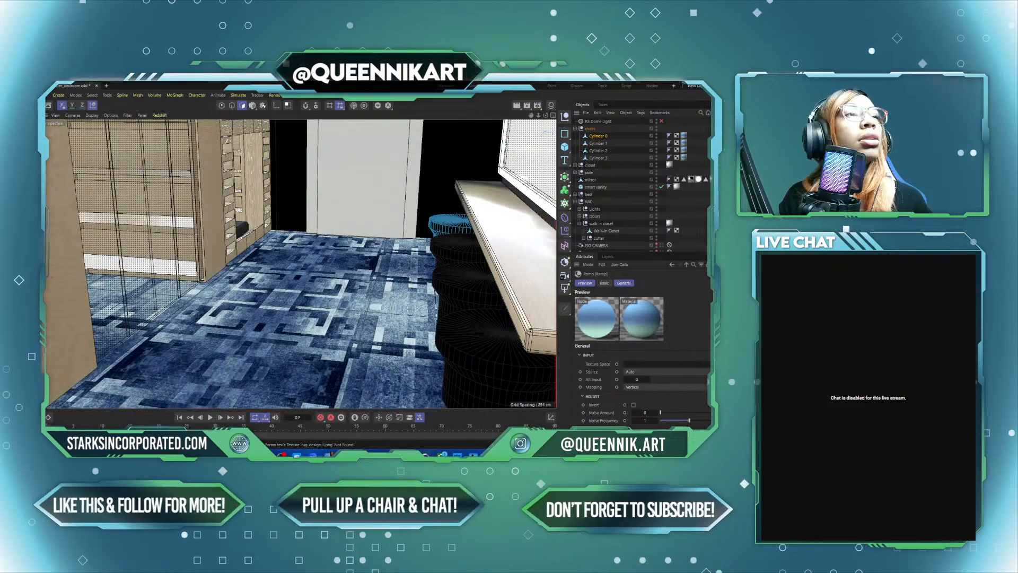
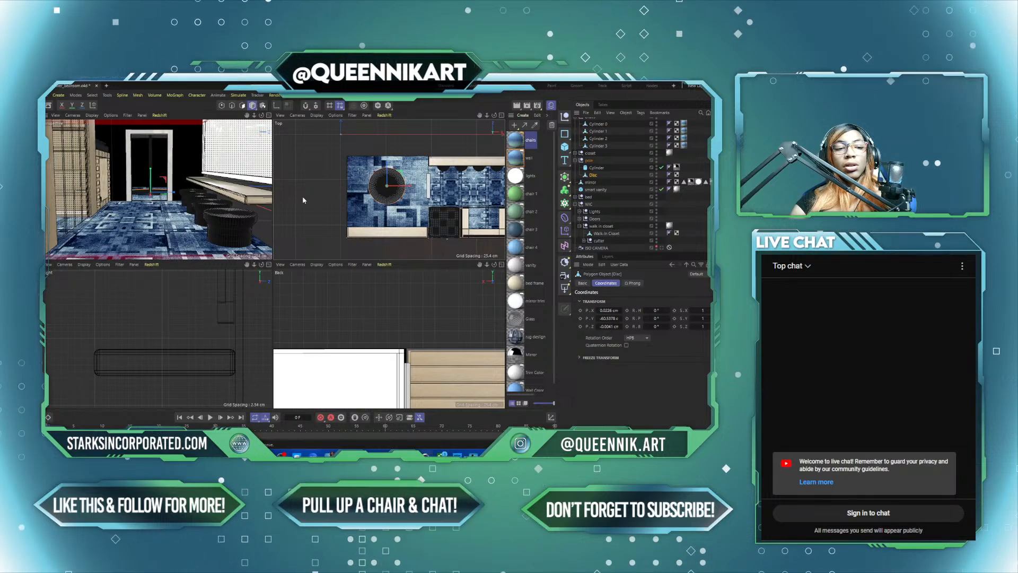
Step: Leave axis editing and move the whole pole group into the side room's upper-left corner as seen in the top view
key("l")
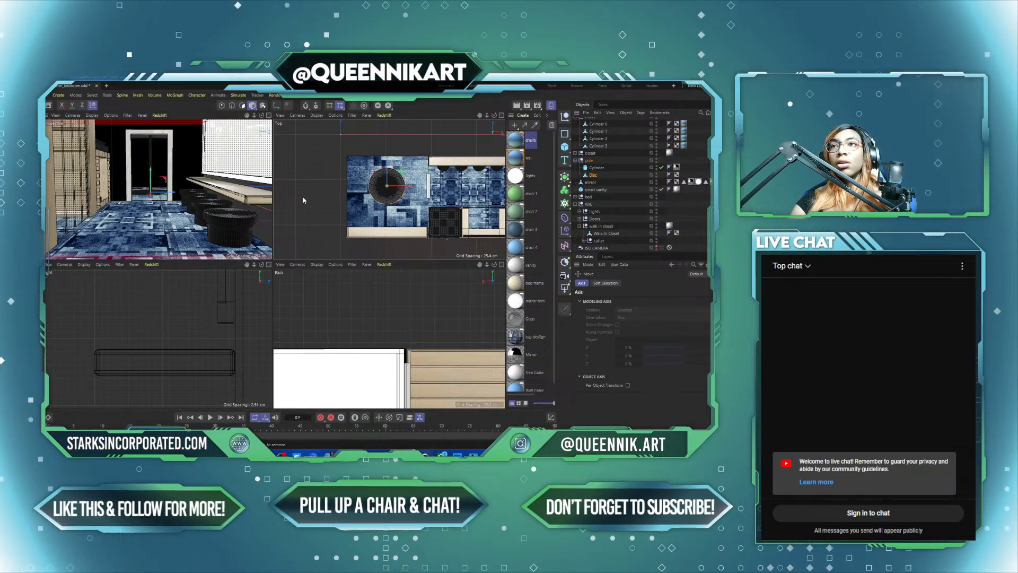
left_click(589, 160)
mouse_move(406, 186)
left_mouse_down()
mouse_move(394, 190)
mouse_move(407, 191)
mouse_move(375, 158)
mouse_move(390, 179)
left_mouse_up()
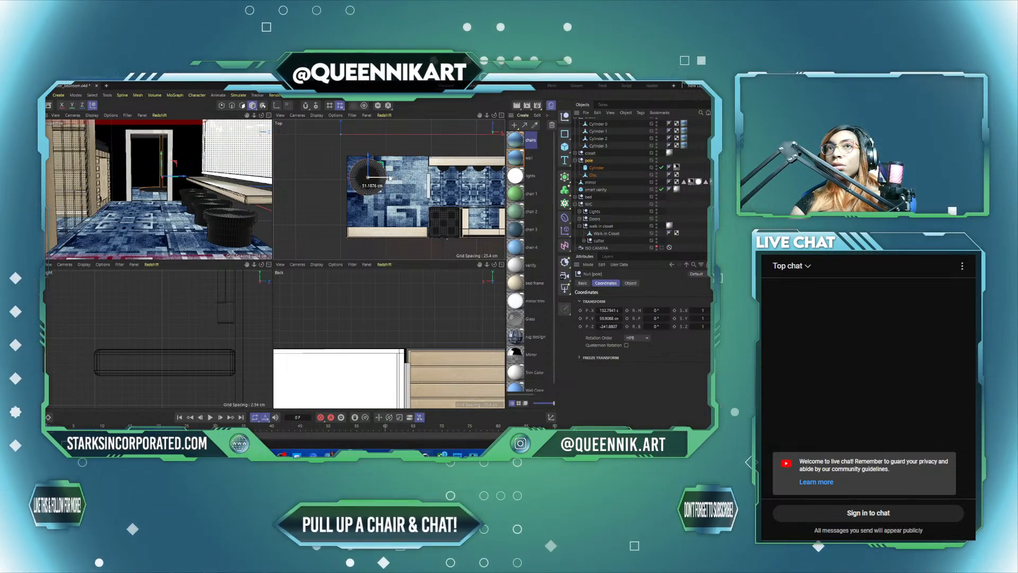
left_click(303, 164)
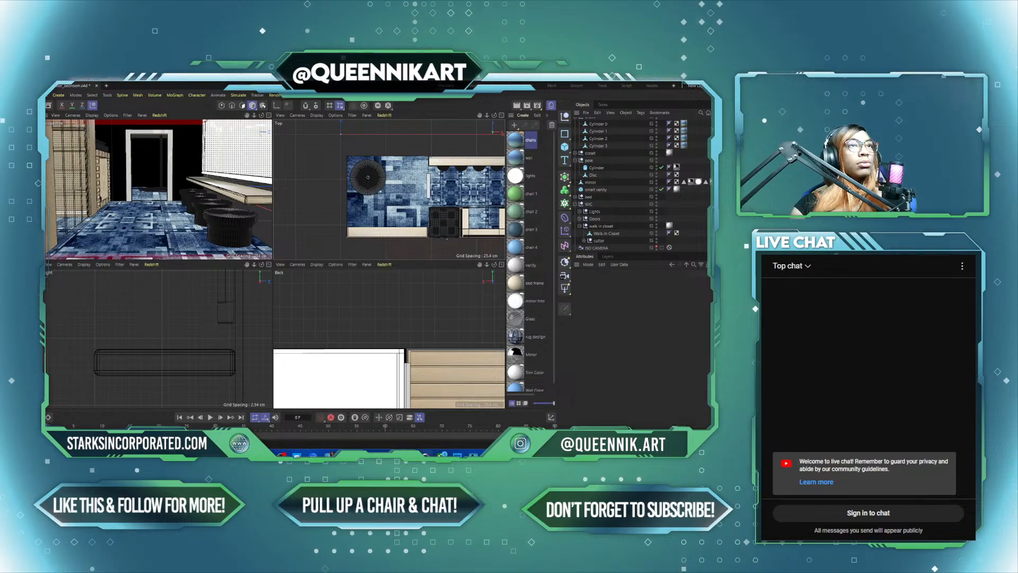
Step: Shift the Side Room object along Z to about -523.05 cm, toward the door frame
middle_click(218, 195)
scroll(263, 228, "down", 8)
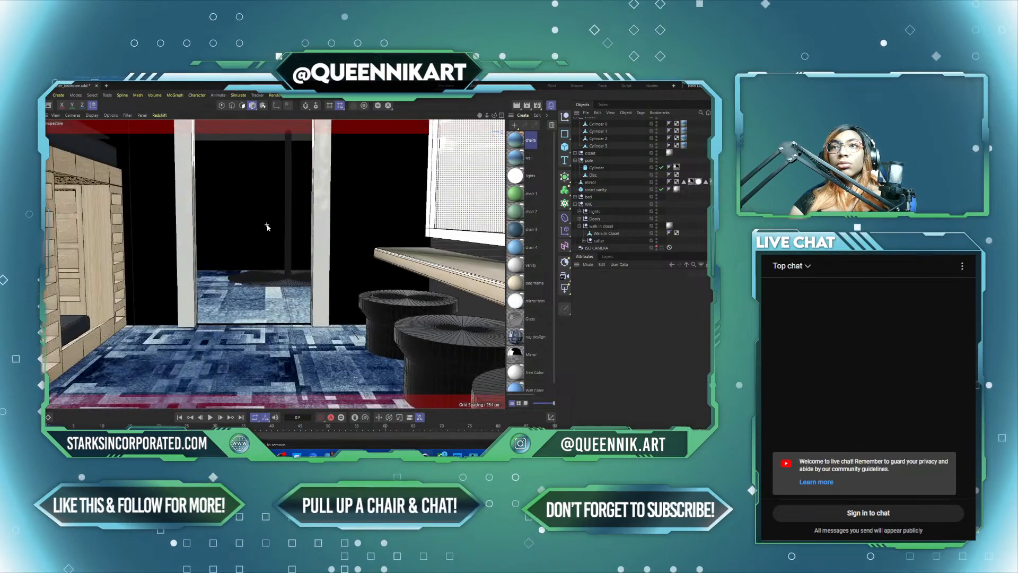
left_click_drag(267, 208, 273, 330, "alt")
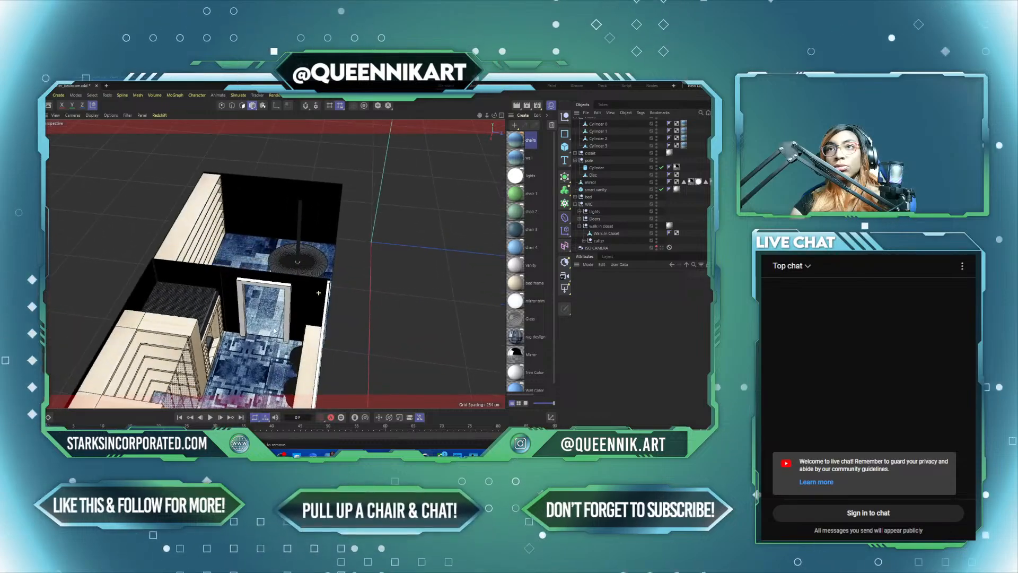
left_click(255, 237)
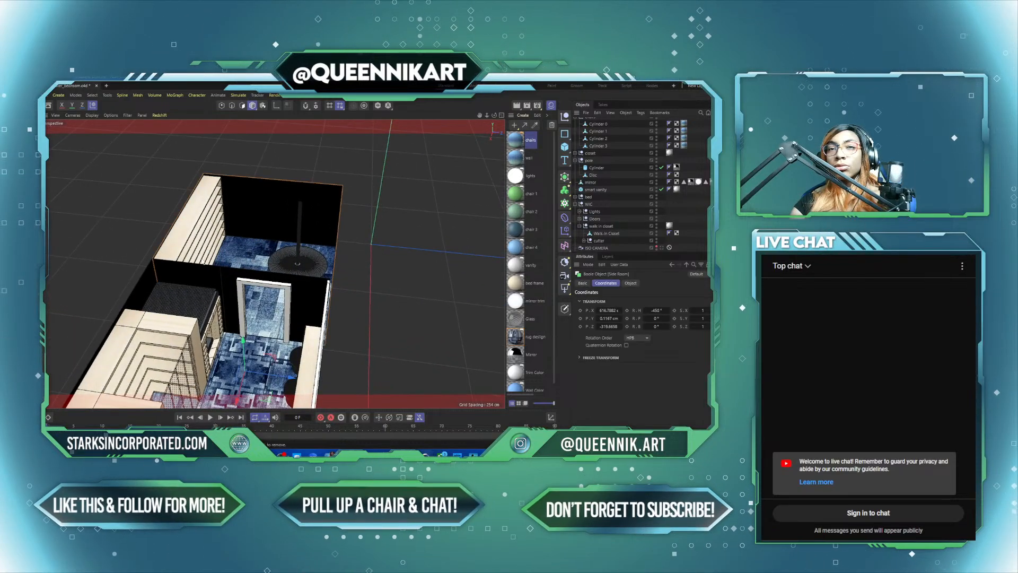
scroll(153, 271, "up", 5)
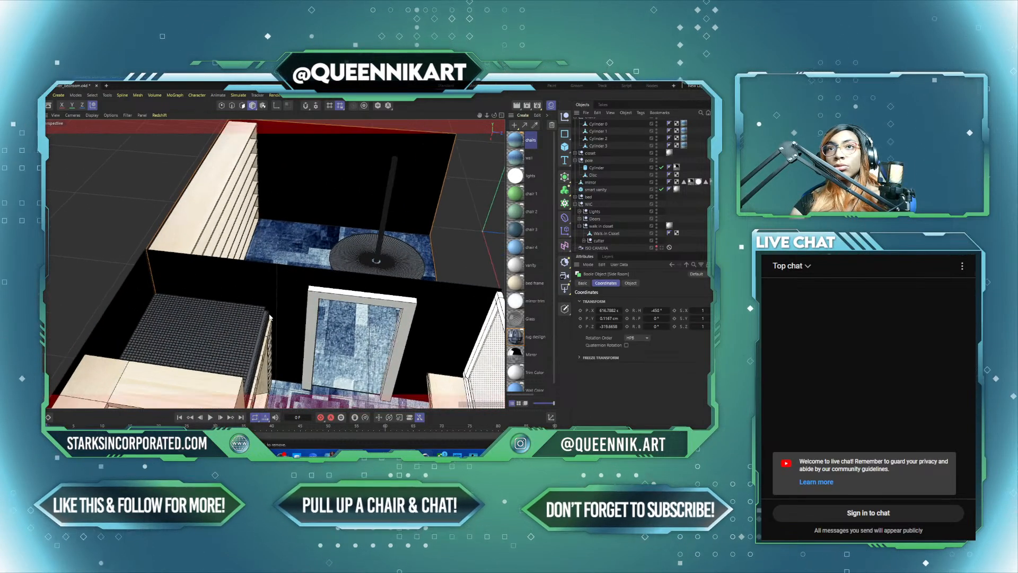
middle_click_drag(269, 317, 129, 210, "alt")
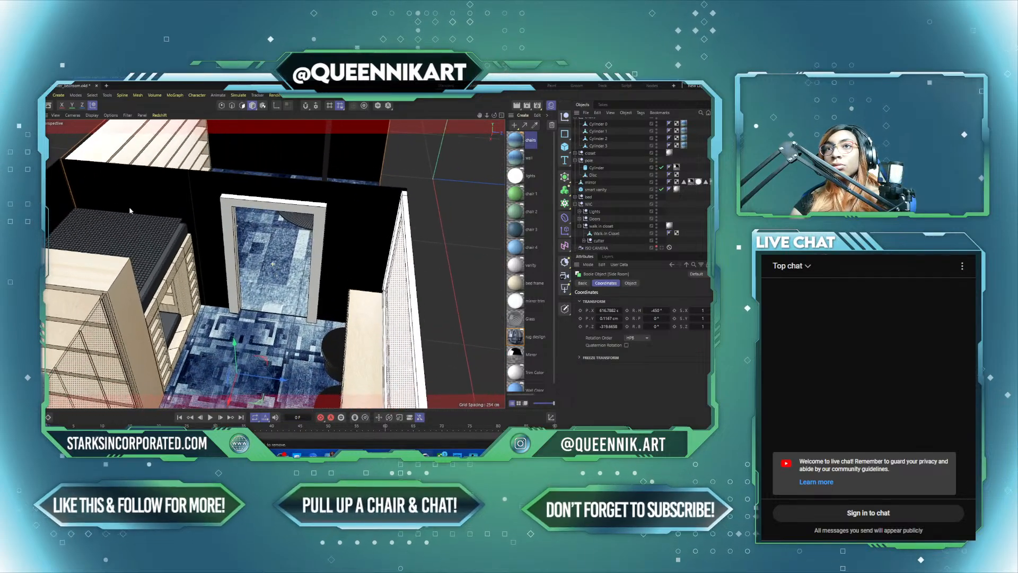
left_click_drag(284, 380, 282, 385)
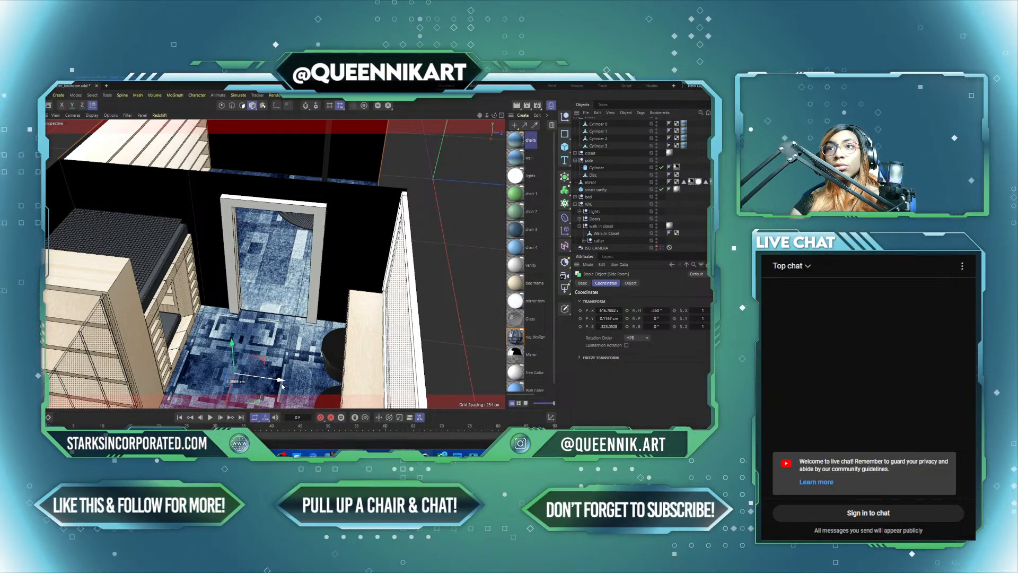
Step: Select the side room's walls object in polygon mode and show the properties of its wall material tag
middle_click(135, 251)
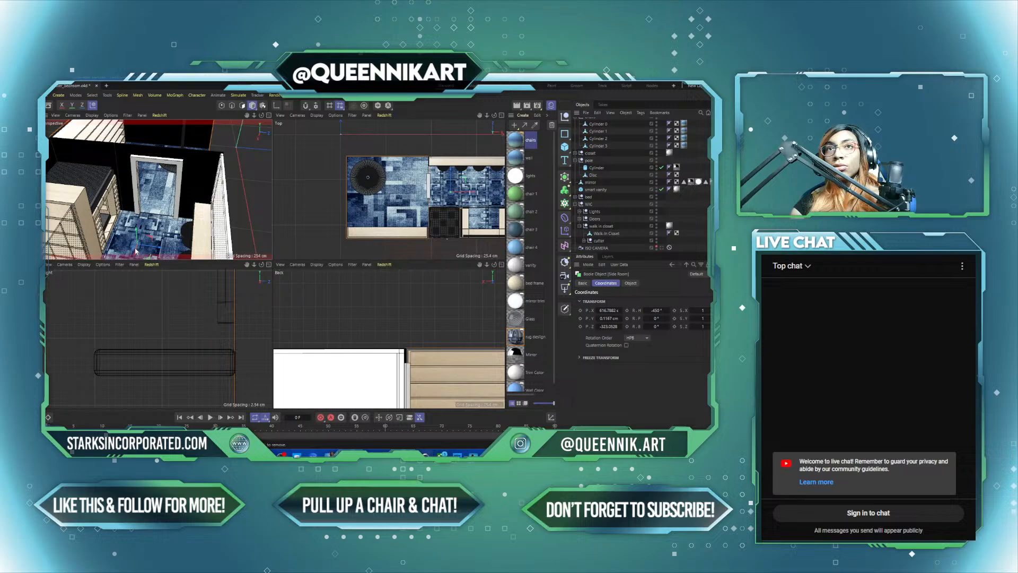
middle_click(172, 243)
left_click_drag(133, 247, 278, 164, "alt")
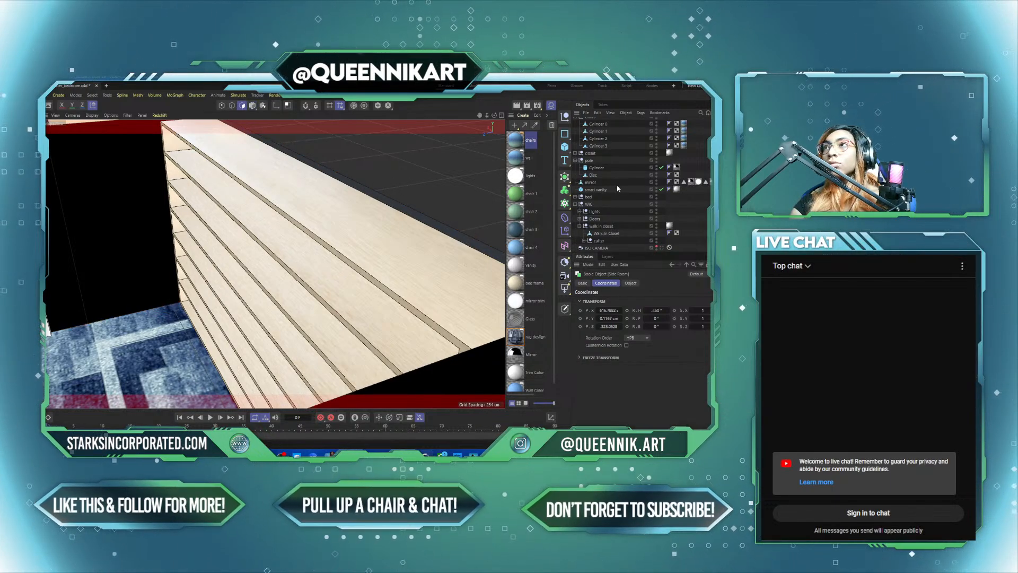
scroll(601, 198, "down", 5)
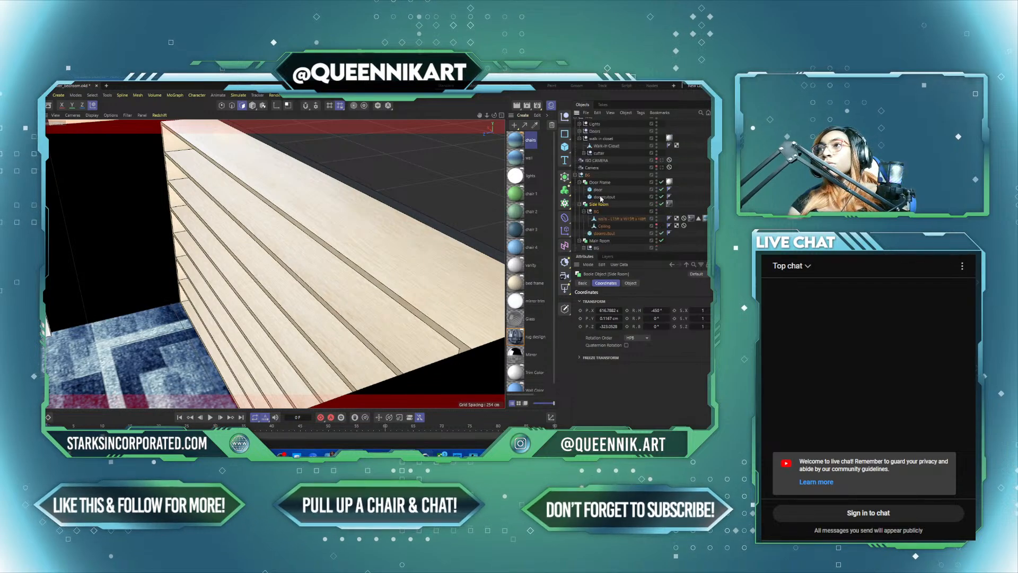
left_click(610, 206)
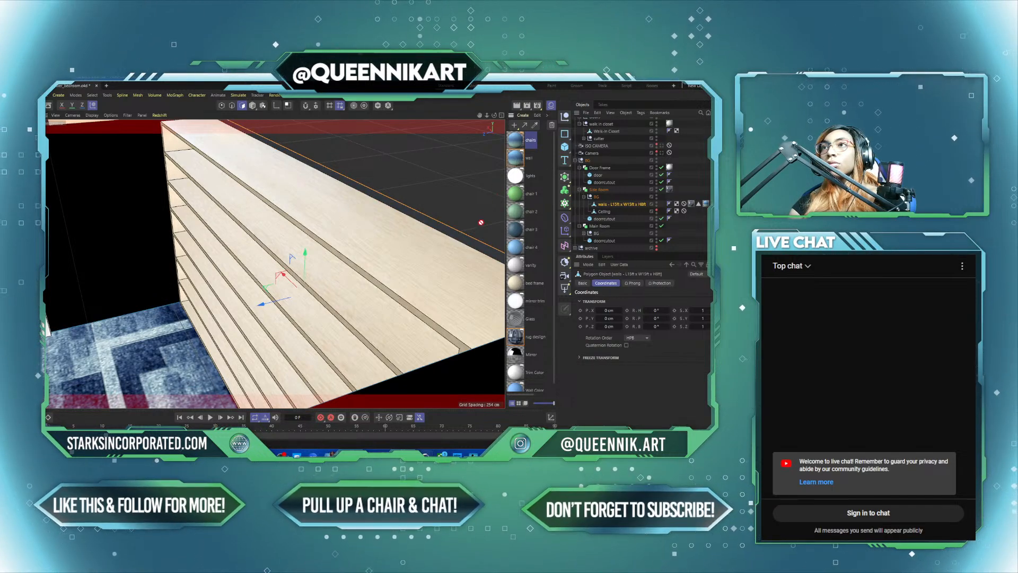
left_click_drag(475, 246, 475, 245)
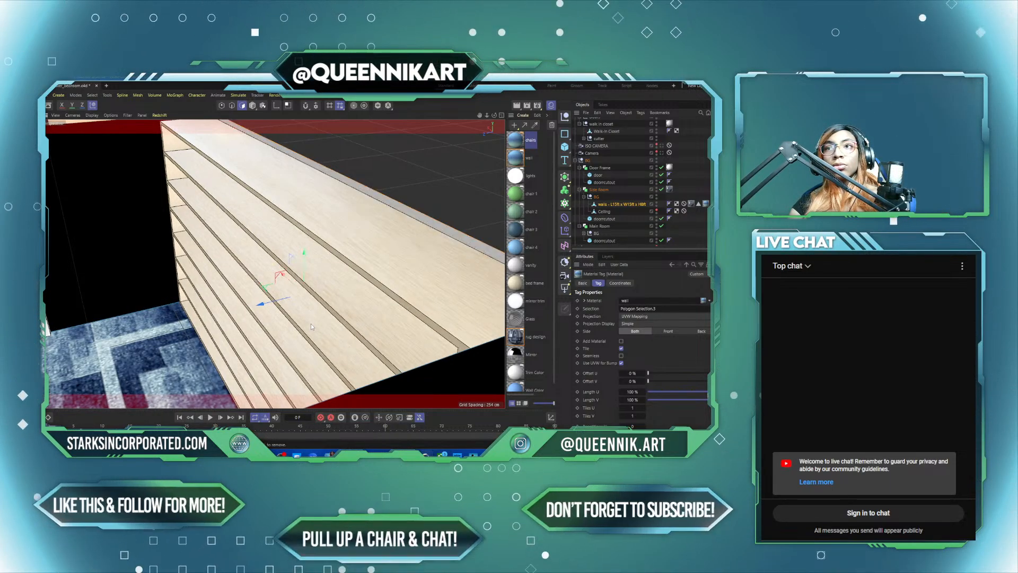
mouse_move(311, 324)
left_mouse_down("alt")
mouse_move(69, 310)
mouse_move(308, 320)
mouse_move(160, 313)
mouse_move(328, 277)
mouse_move(313, 317)
left_mouse_up("alt")
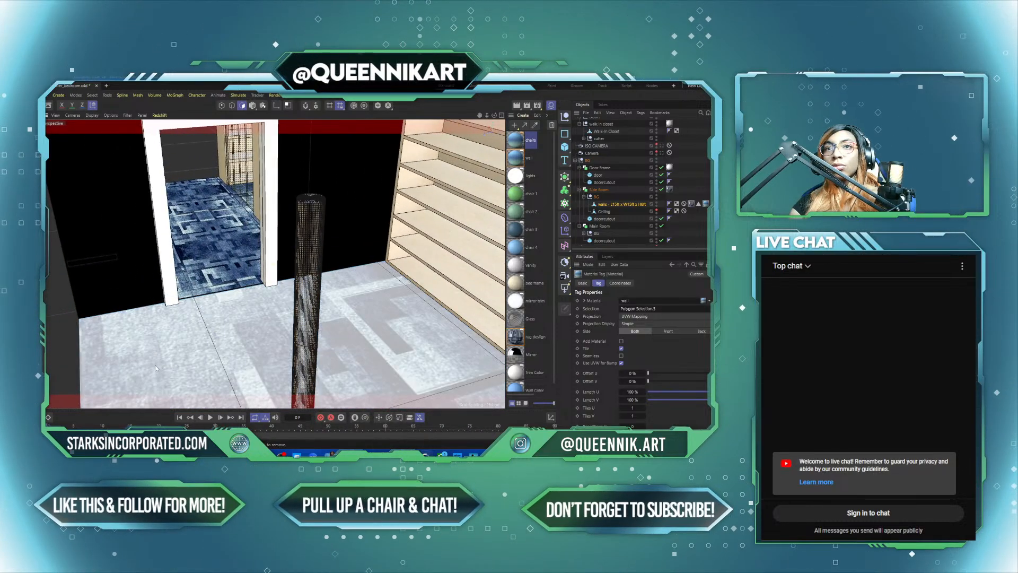
Step: In the side room's rug design material tag, enable Seamless and set both Tiles U and Tiles V to 4
left_click(155, 365)
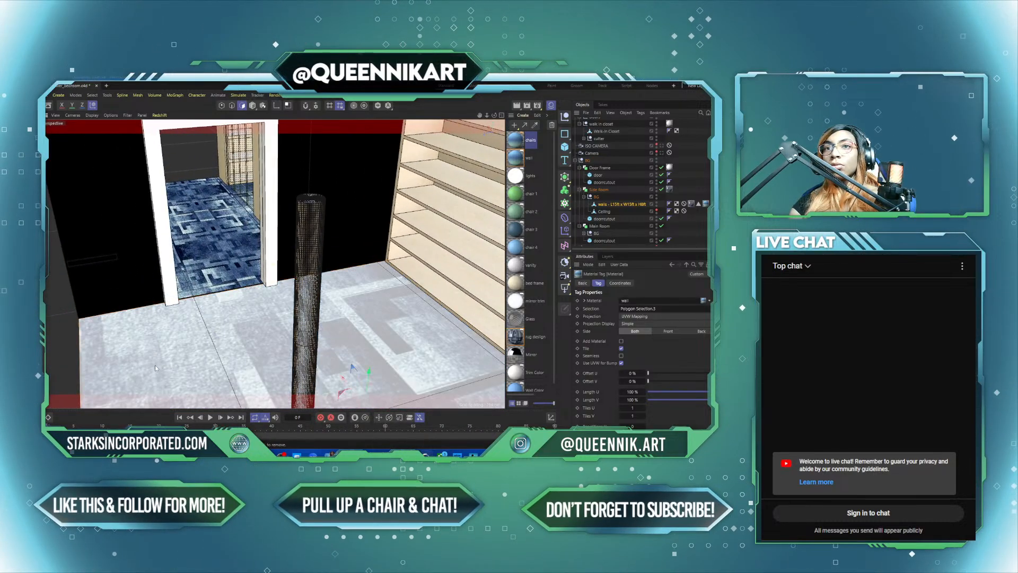
left_click(691, 204)
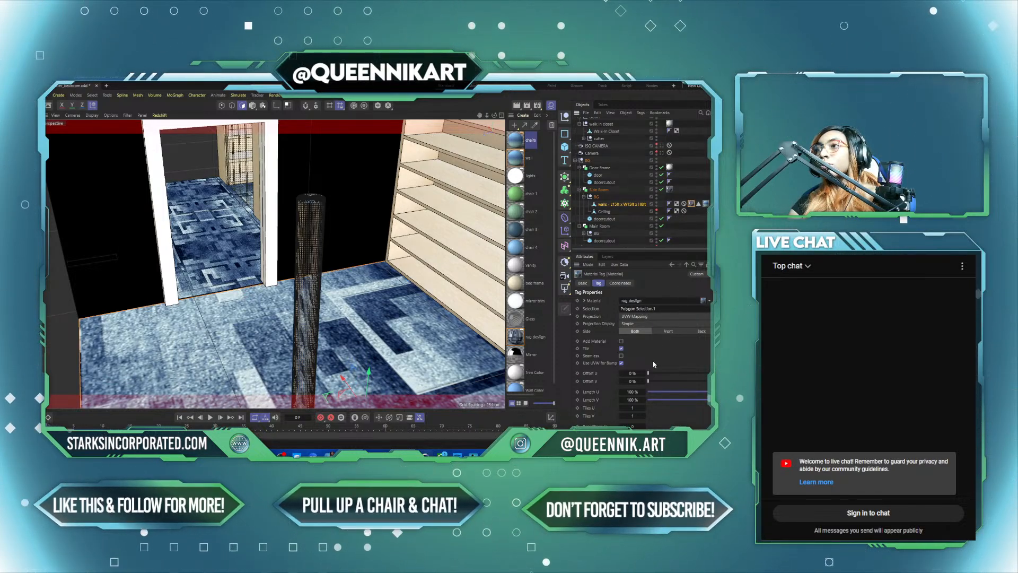
double_click(634, 392)
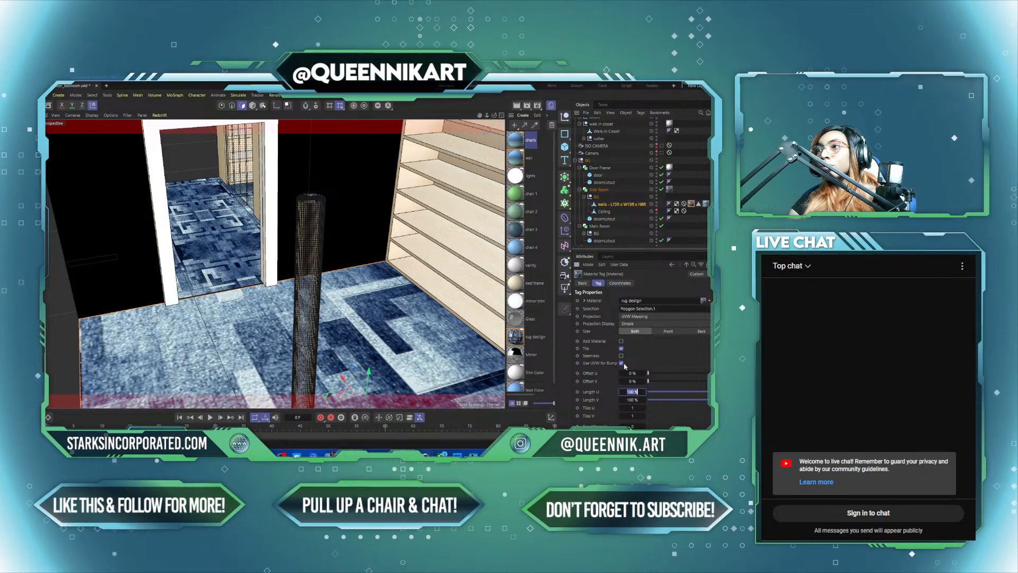
left_click(641, 408)
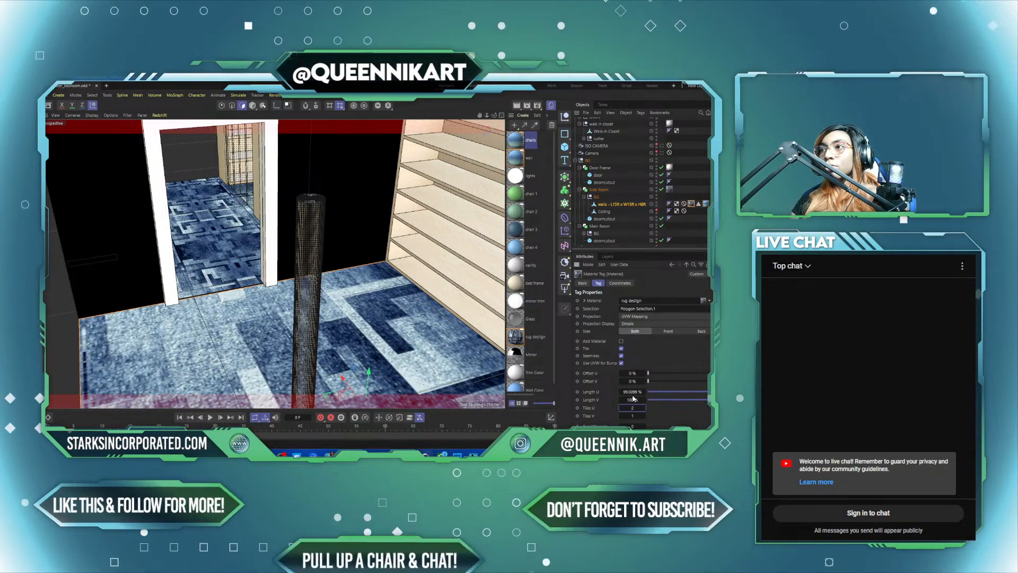
type("2")
left_click(634, 416)
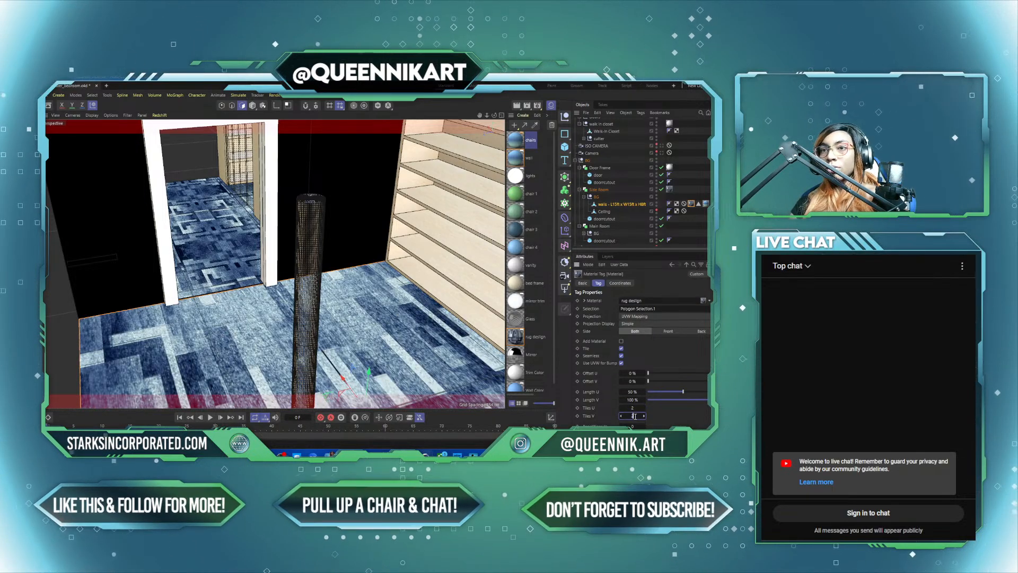
type("2")
key("Return")
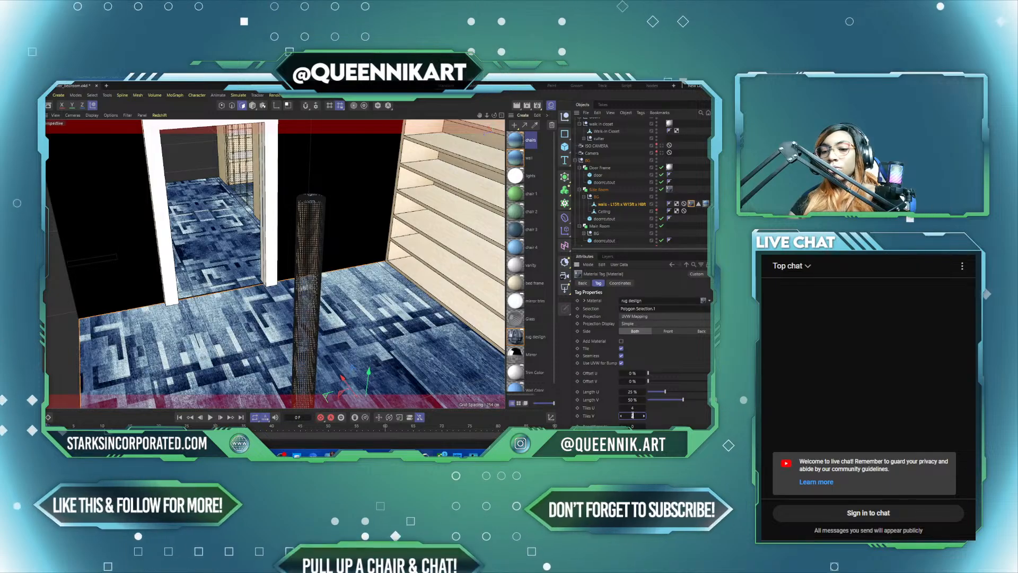
type("4")
key("Return")
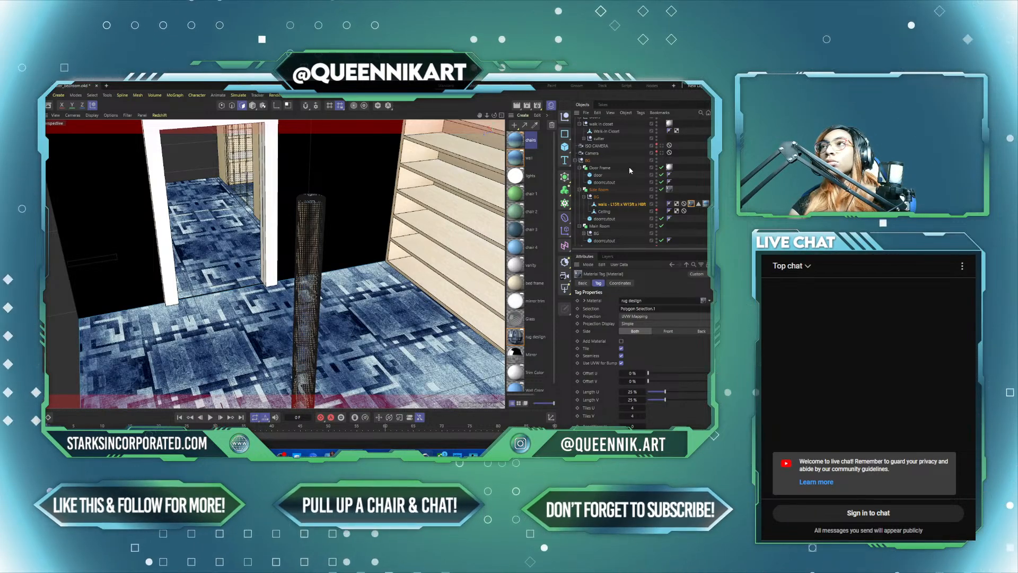
Step: Check the side room's retiled rug floor in the four-view layout and return to the perspective view
scroll(630, 170, "up", 5)
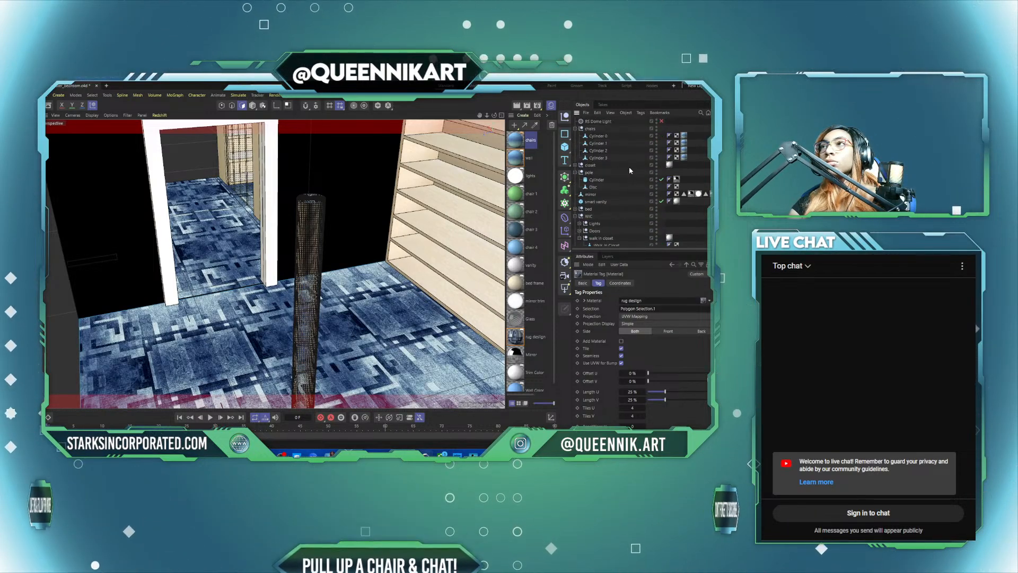
left_click(576, 172)
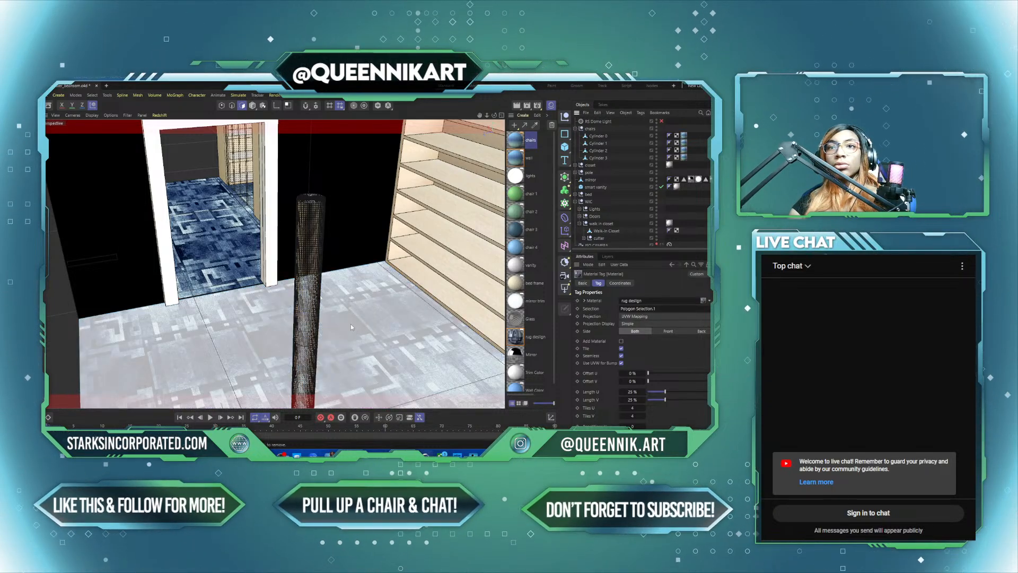
middle_click(272, 332)
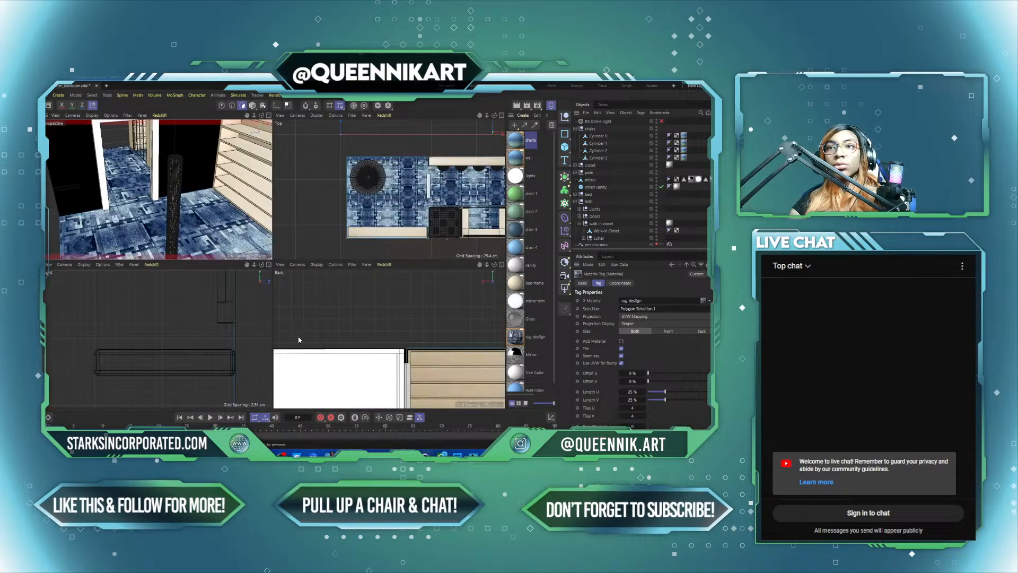
middle_click(209, 254)
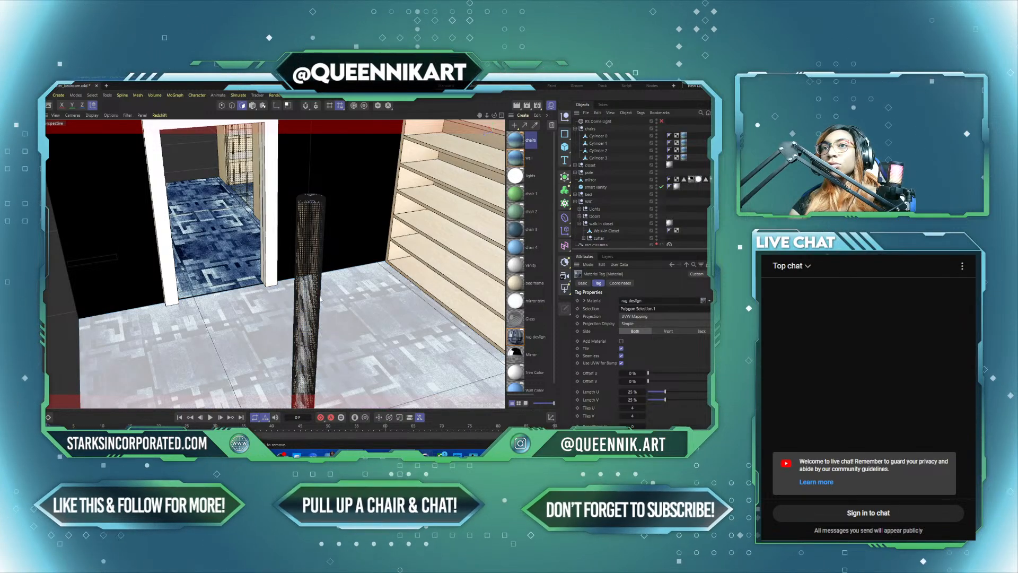
left_click_drag(320, 299, 318, 296)
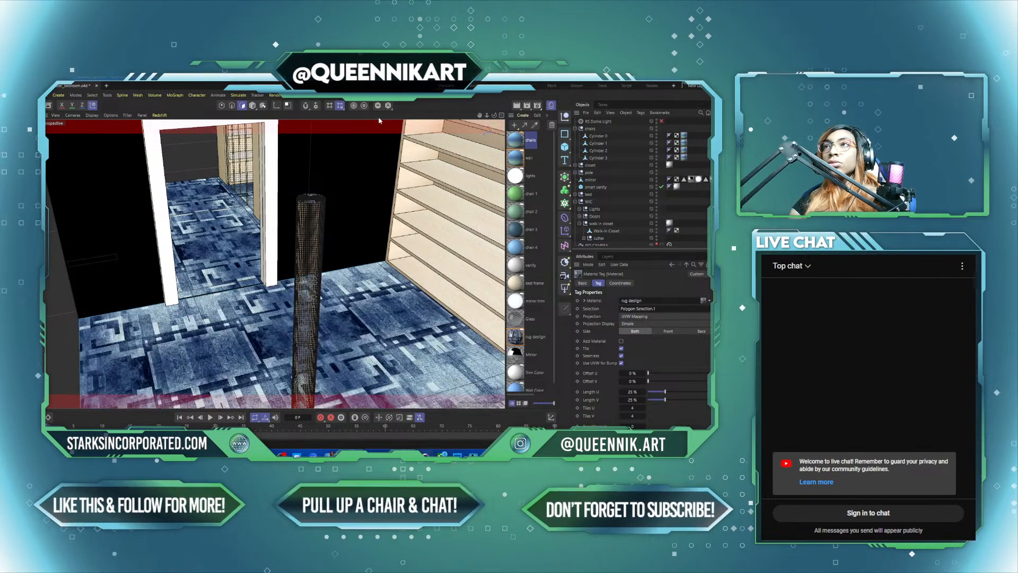
Step: Select the pole's cylinder in model mode and show the properties of its Mirror material tag
left_click(252, 105)
left_click(318, 250)
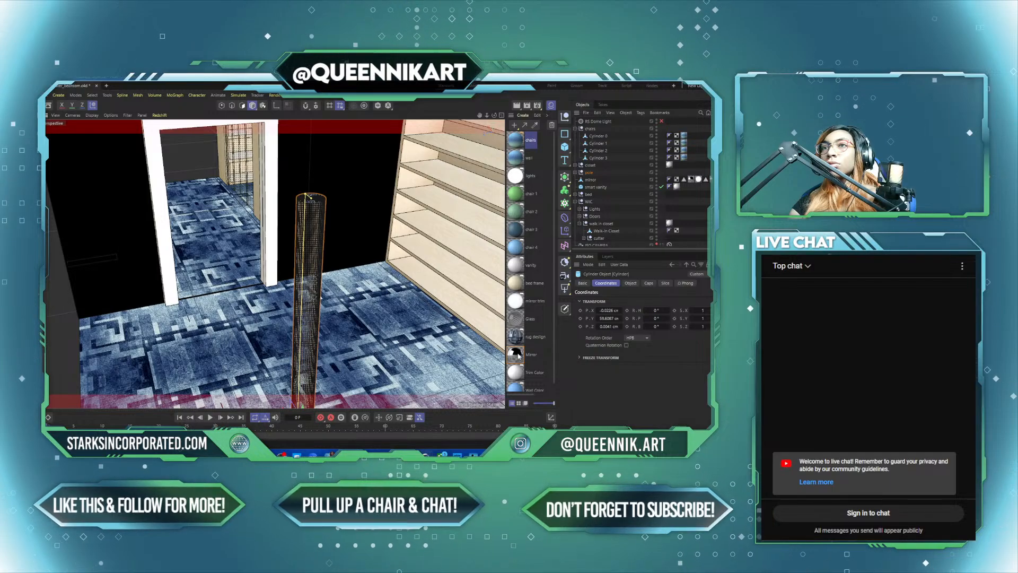
left_click(576, 172)
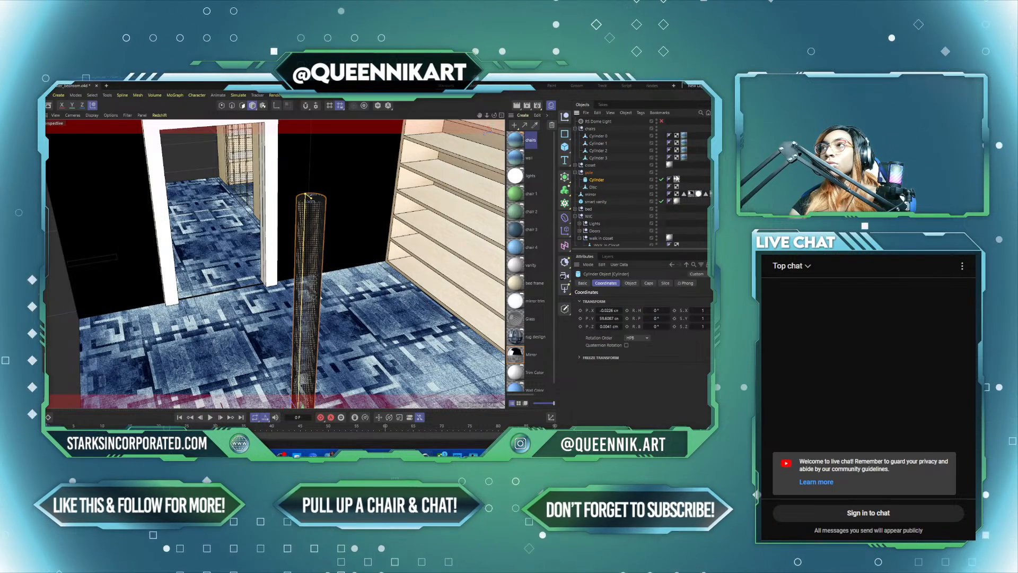
left_click(676, 179)
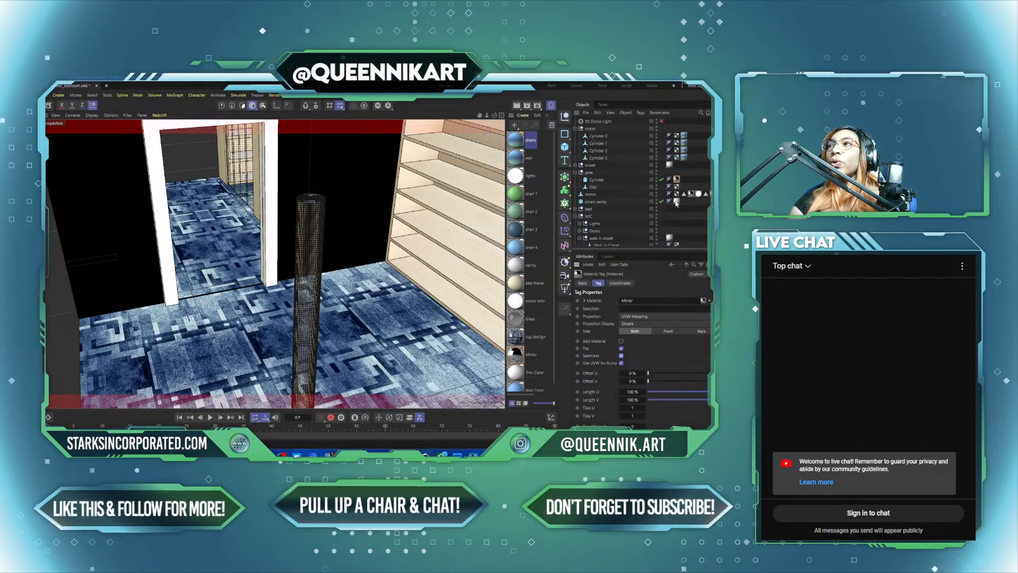
Step: Examine the side room's rug floor, closet shelves, doorway and pole from several angles
middle_click(220, 349)
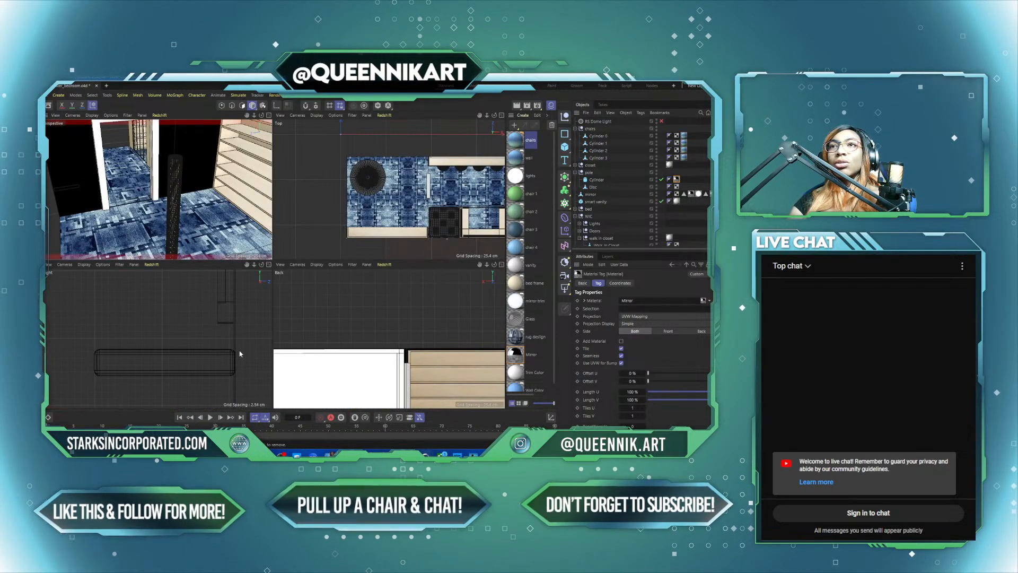
middle_click(206, 249)
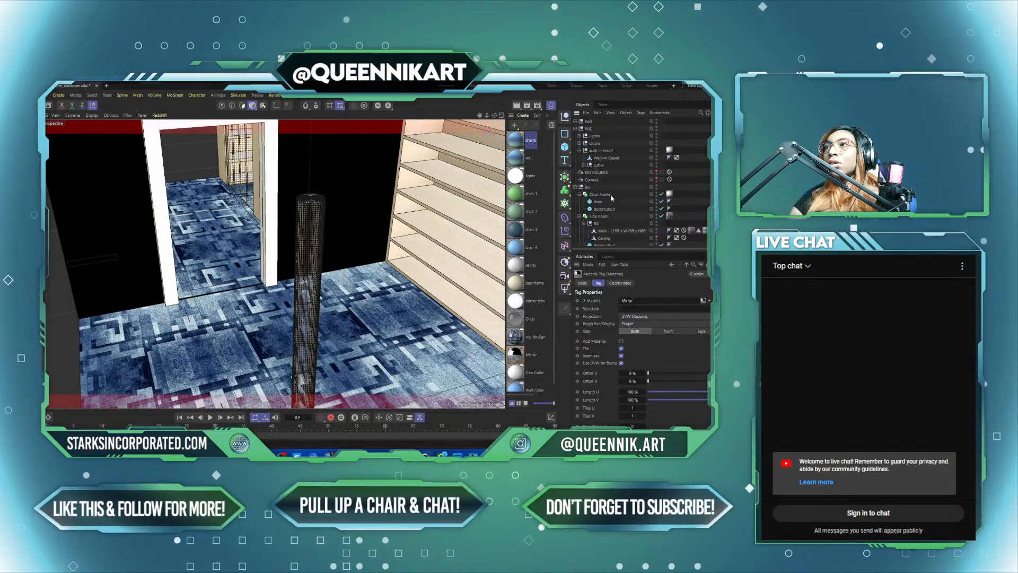
scroll(611, 198, "down", 5)
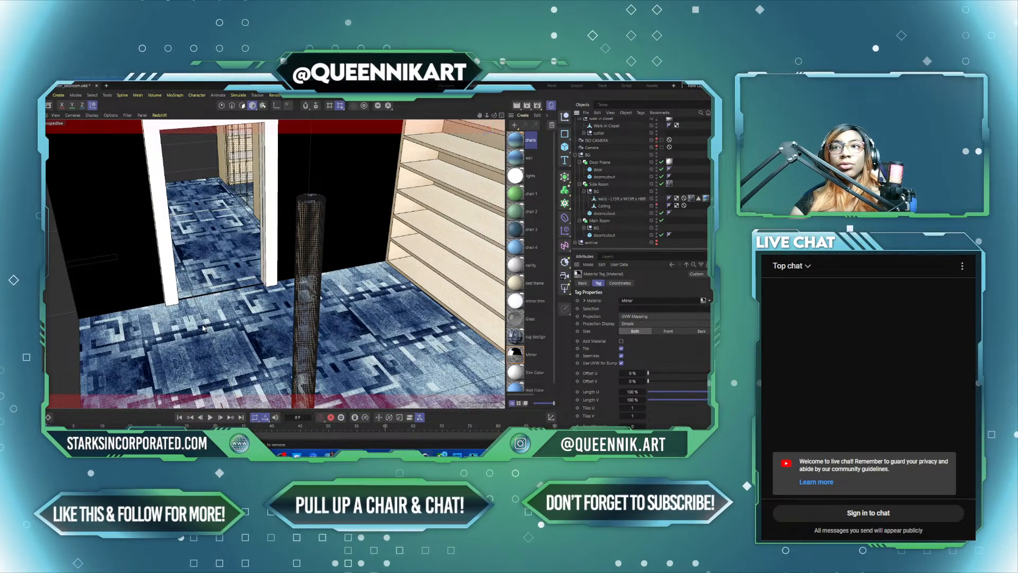
scroll(203, 328, "down", 1)
middle_click_drag(131, 322, 160, 297, "alt")
left_click_drag(160, 298, 175, 276, "alt")
left_click_drag(272, 264, 206, 315, "alt")
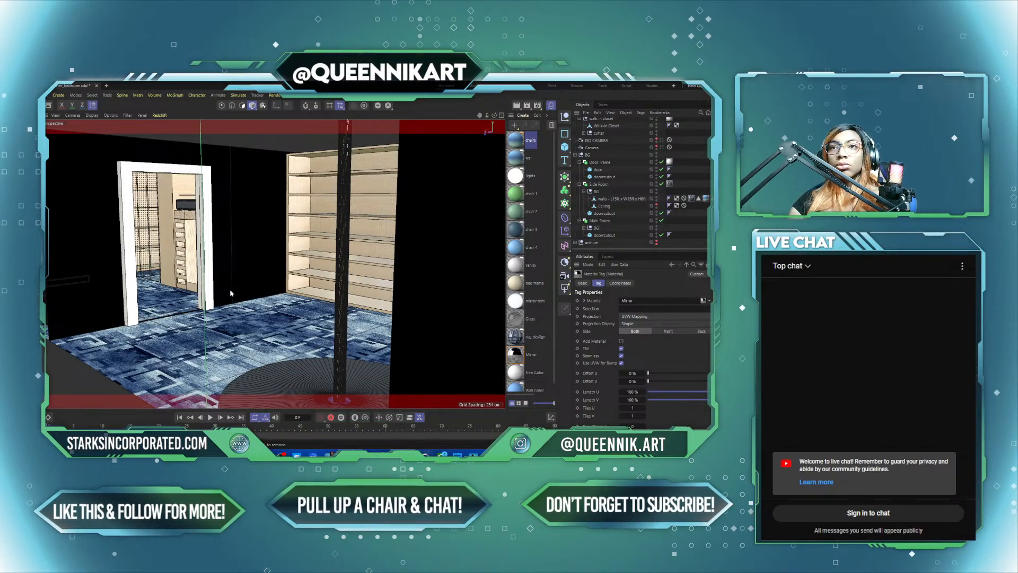
mouse_move(230, 290)
left_mouse_down("alt")
mouse_move(334, 287)
mouse_move(229, 294)
left_mouse_up("alt")
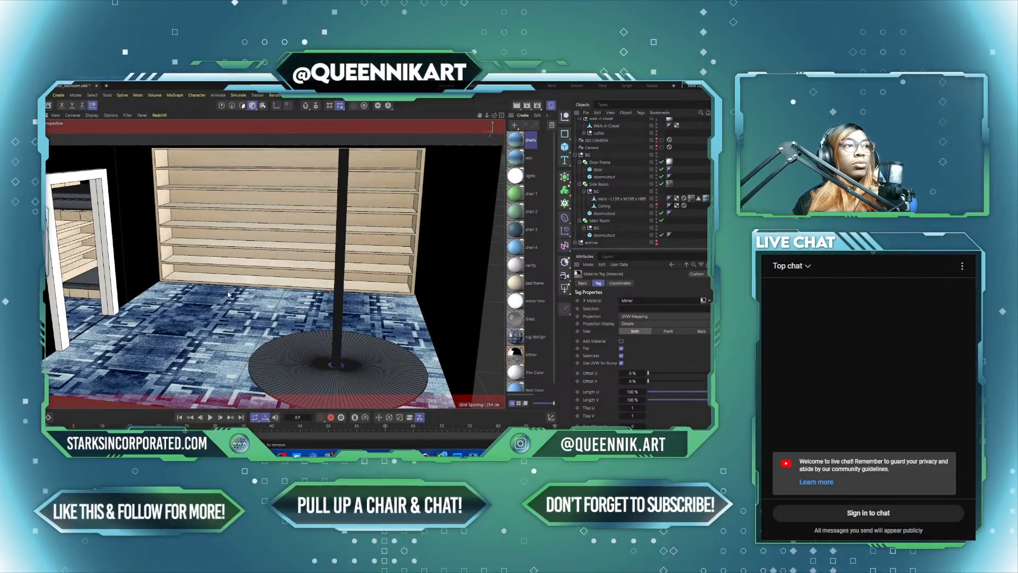
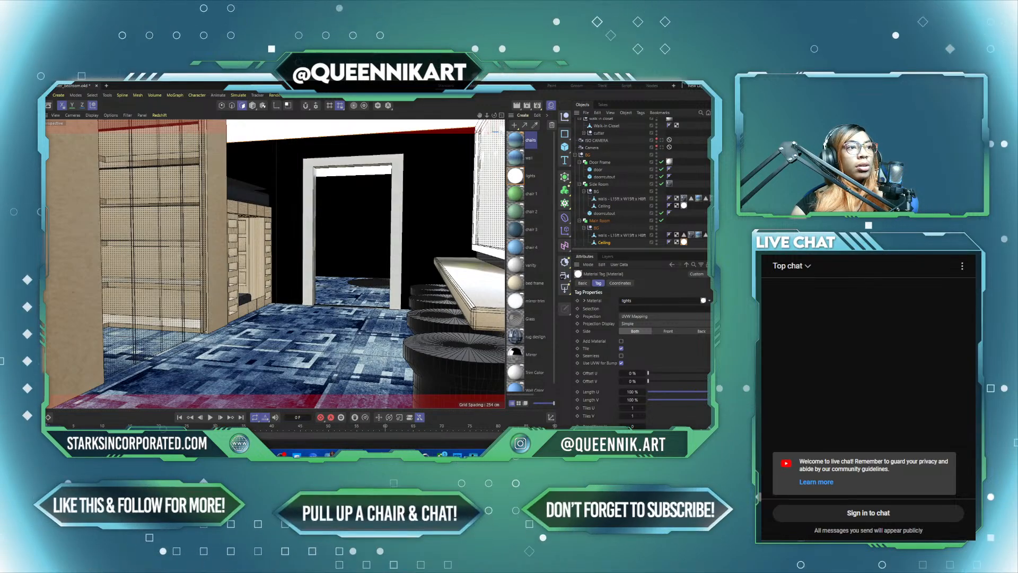
Step: Review the rendered side room snapshot, close it and the render view, and look over the modelled side room's shelves, doorway and pole
key("alt+Tab")
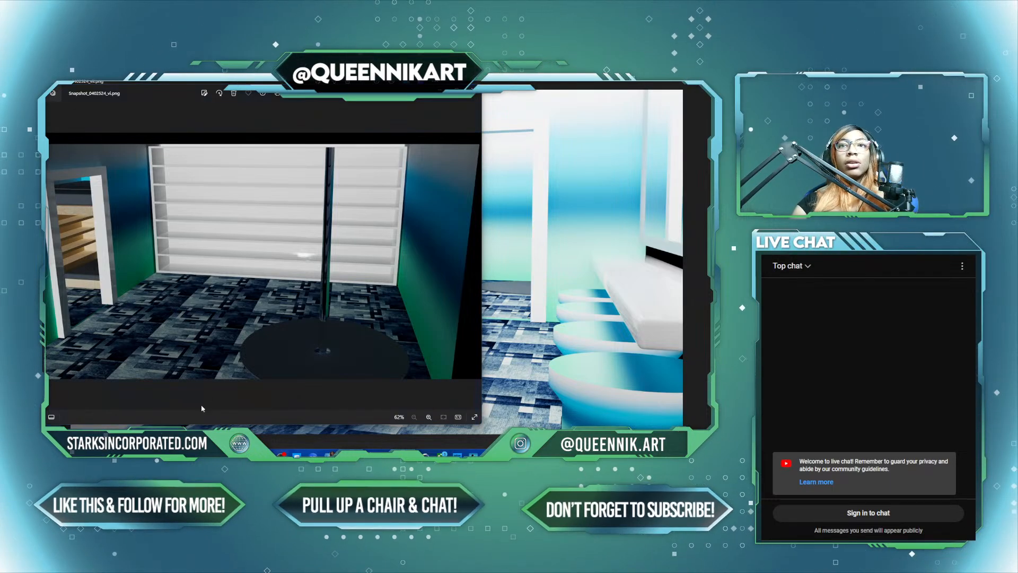
left_click(473, 93)
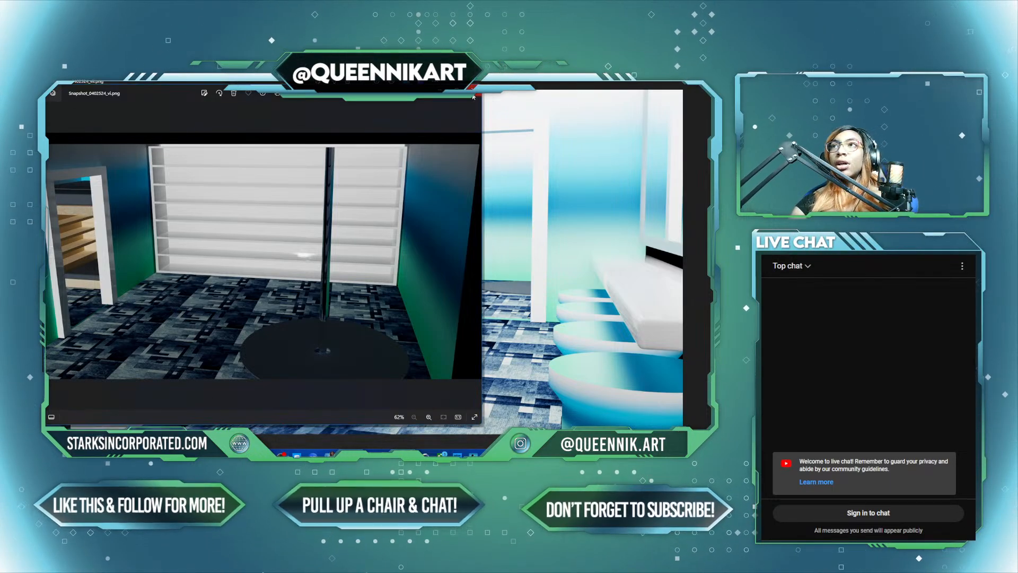
left_click(718, 82)
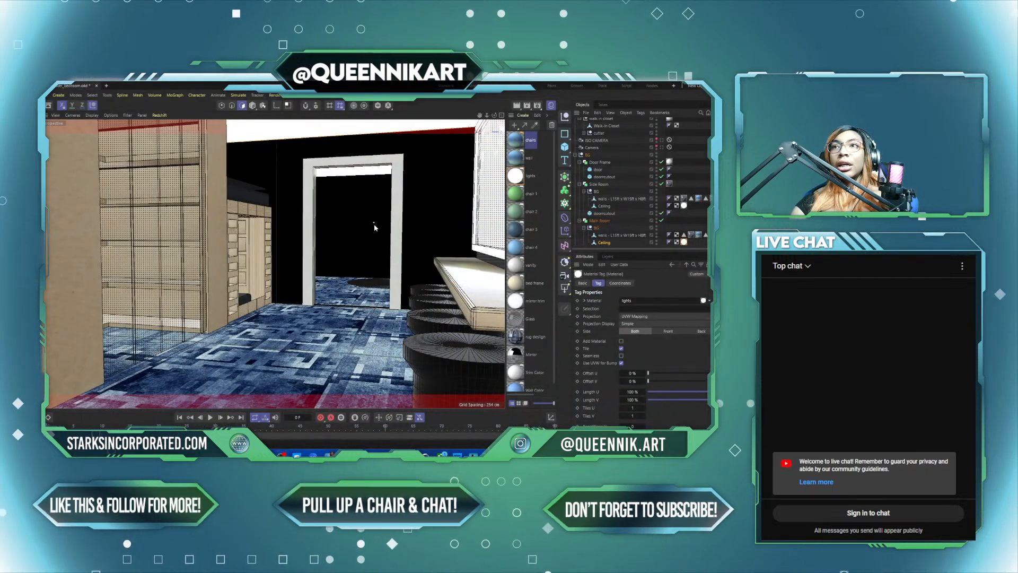
left_click_drag(446, 235, 217, 219, "alt")
left_click_drag(309, 254, 226, 300, "alt")
right_click_drag(233, 316, 412, 357, "alt")
middle_click_drag(411, 357, 377, 263, "alt")
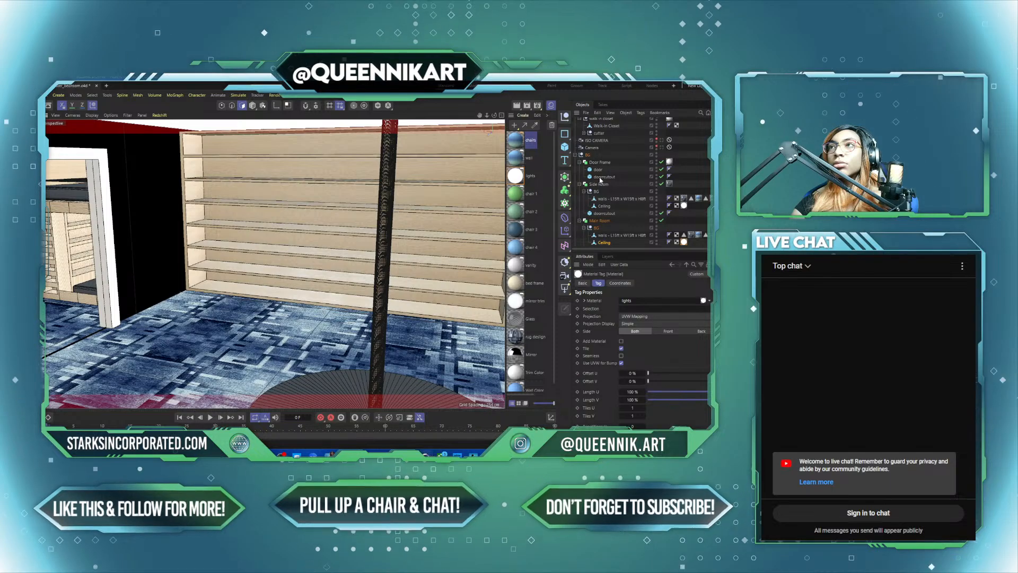
Step: View the scene through the ISO camera and the perspective camera, and return to the side room's default view
scroll(610, 154, "down", 2)
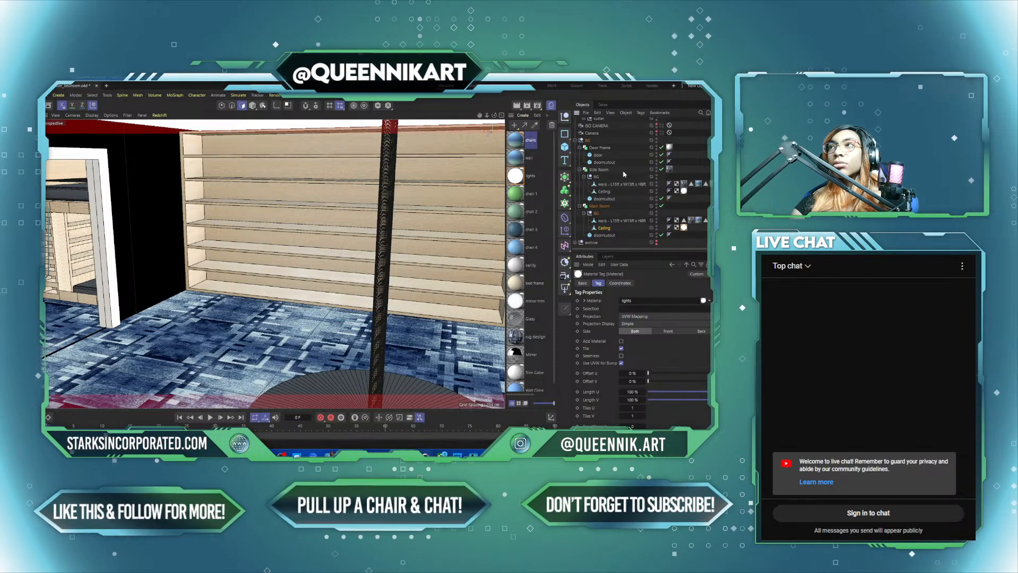
scroll(623, 175, "up", 3)
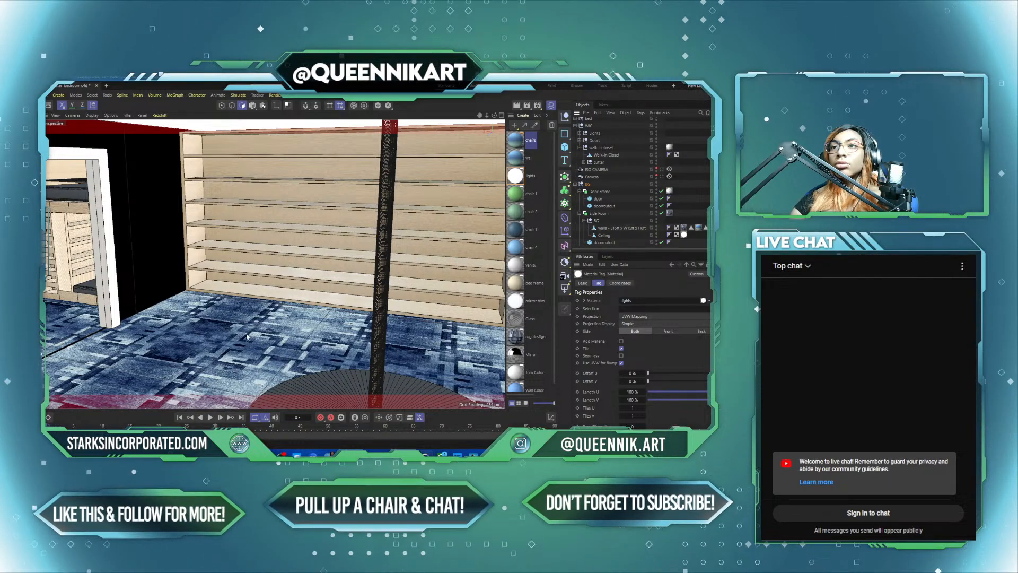
left_click(662, 169)
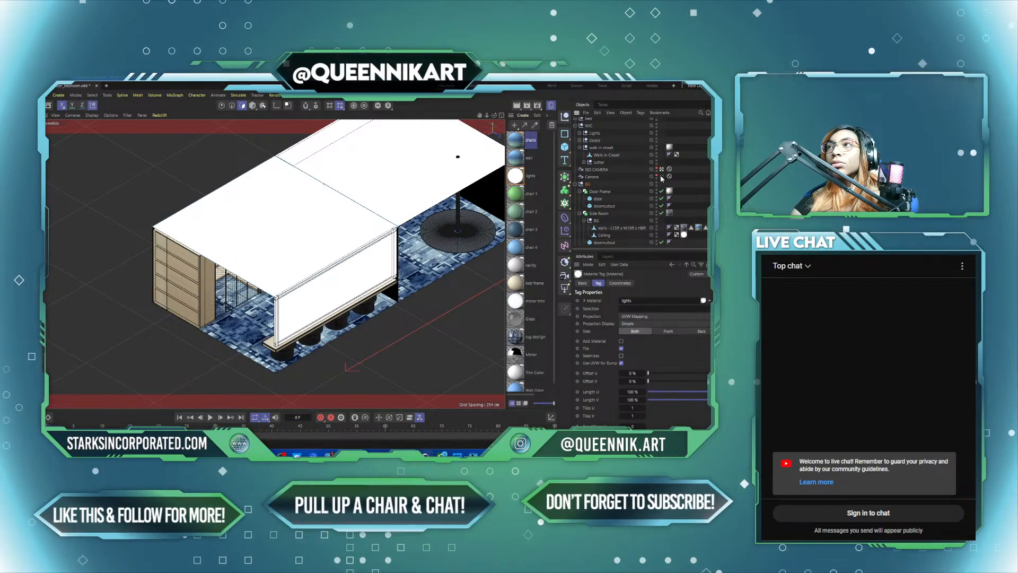
left_click(662, 177)
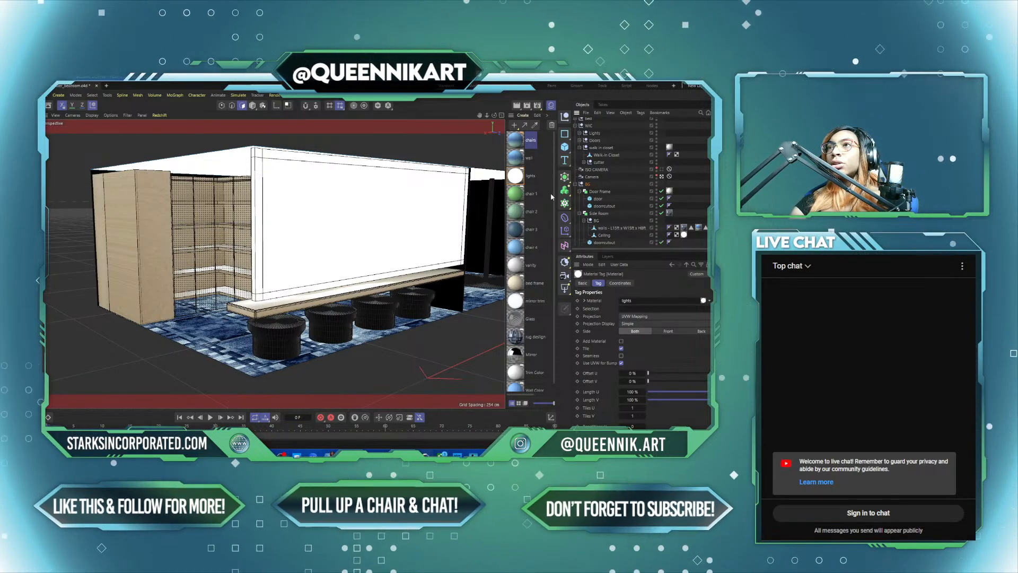
left_click(661, 177)
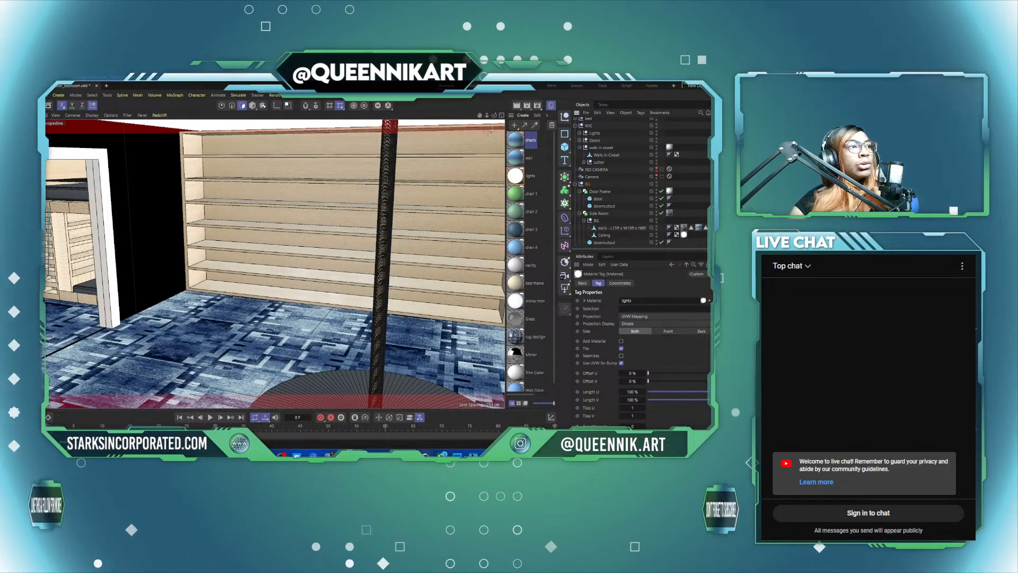
scroll(210, 311, "up", 3)
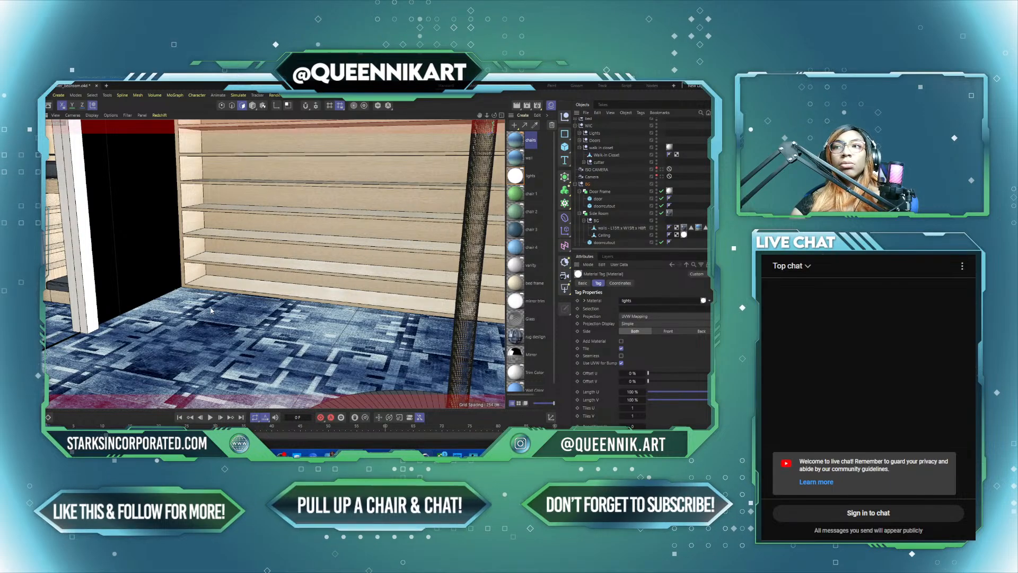
middle_click_drag(219, 306, 294, 251, "alt")
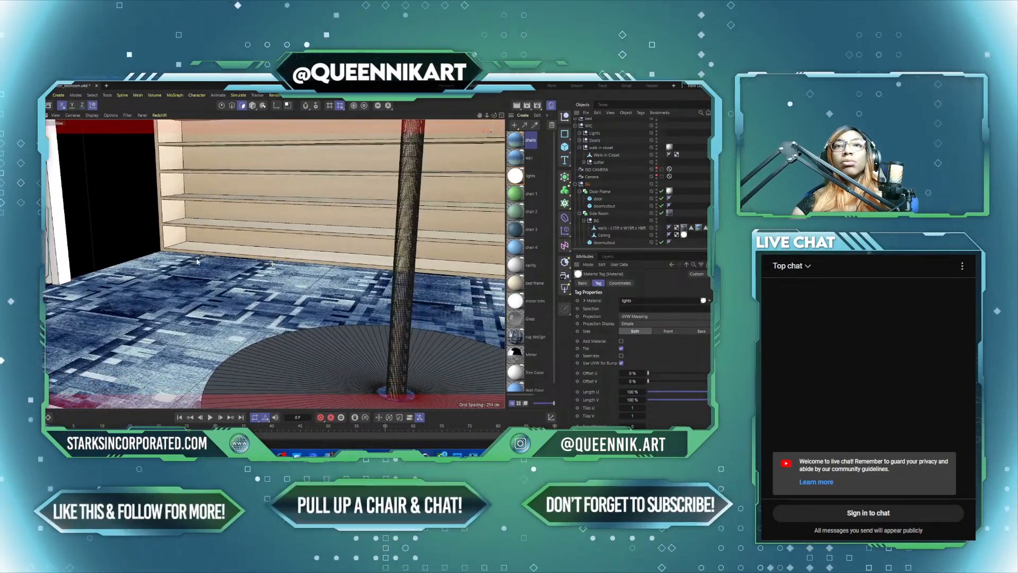
left_click_drag(307, 234, 378, 263, "alt")
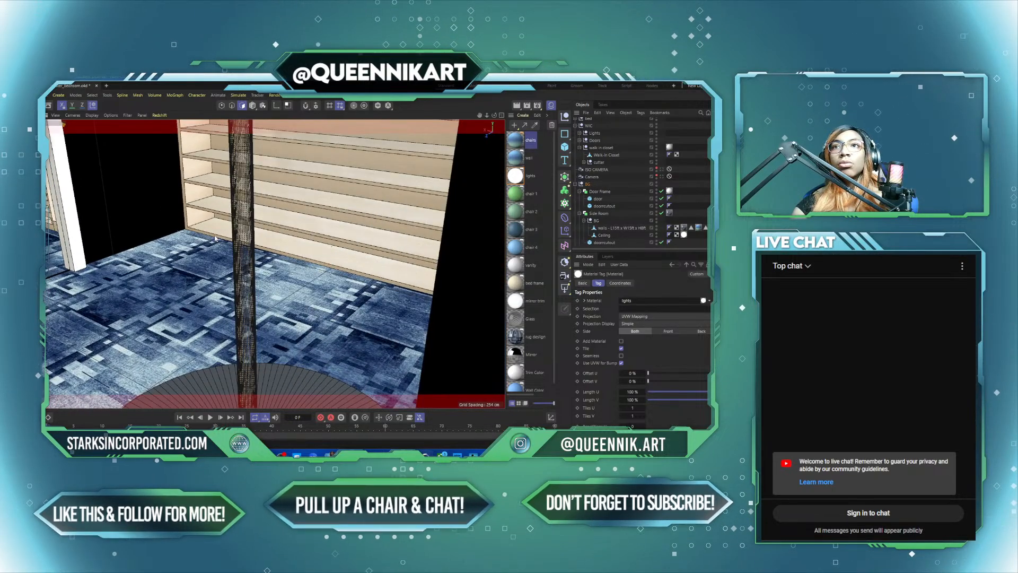
scroll(212, 239, "up", 3)
left_click_drag(209, 229, 260, 243, "alt")
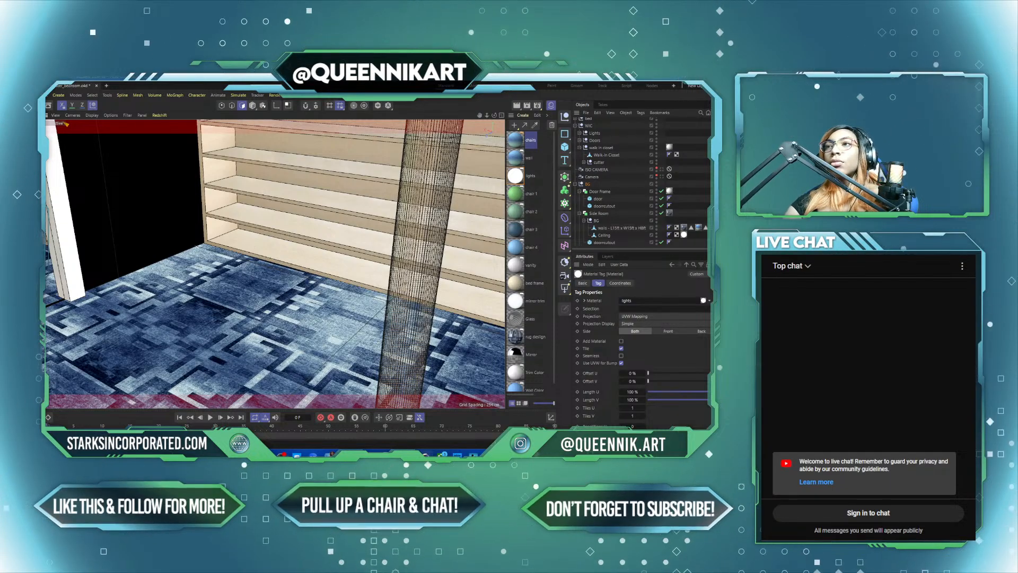
Step: Duplicate the lights material and rename the copy "ceiling lights"
left_click(521, 176)
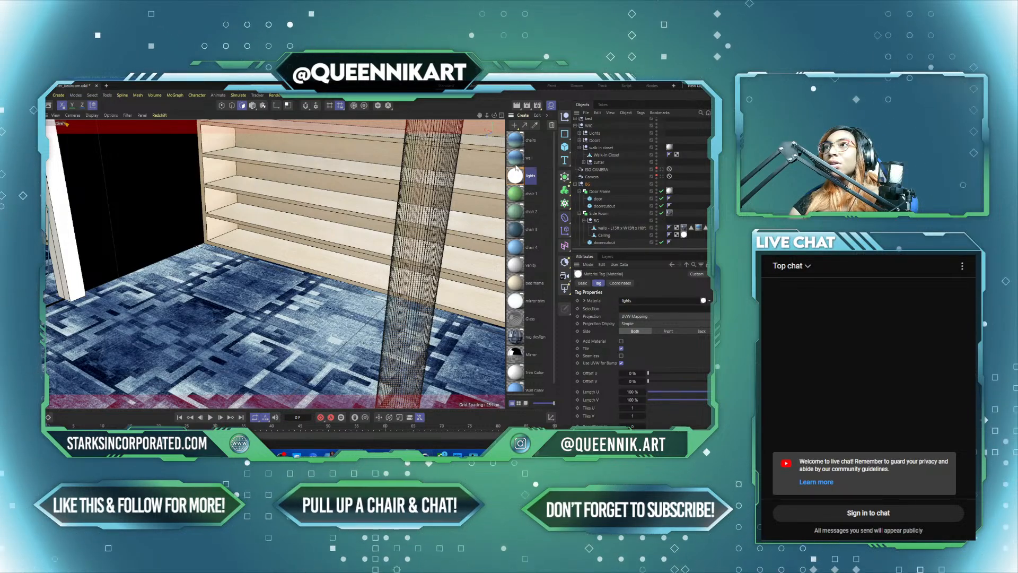
scroll(518, 165, "down", 1)
scroll(517, 164, "up", 1)
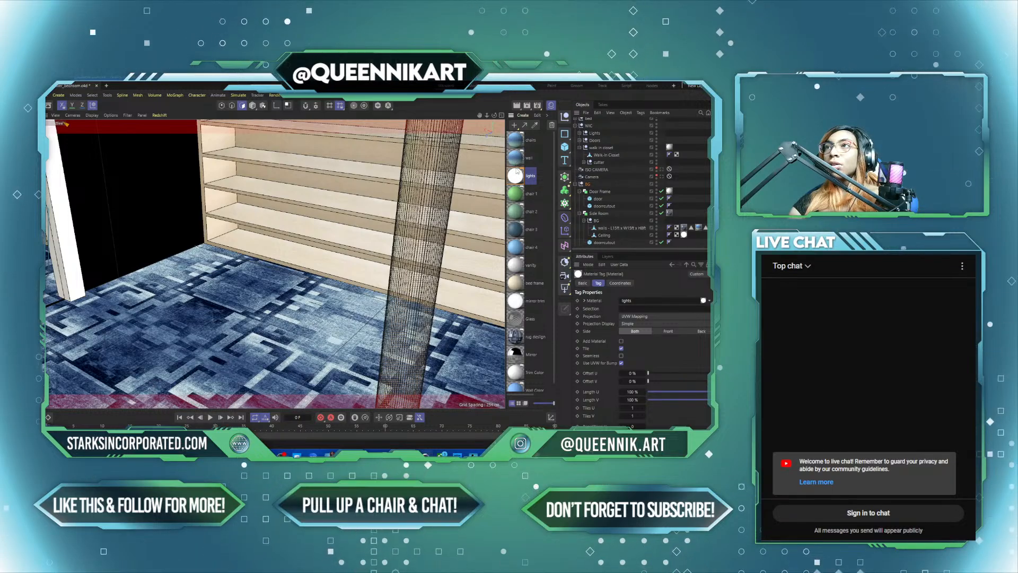
left_click_drag(516, 161, 518, 165)
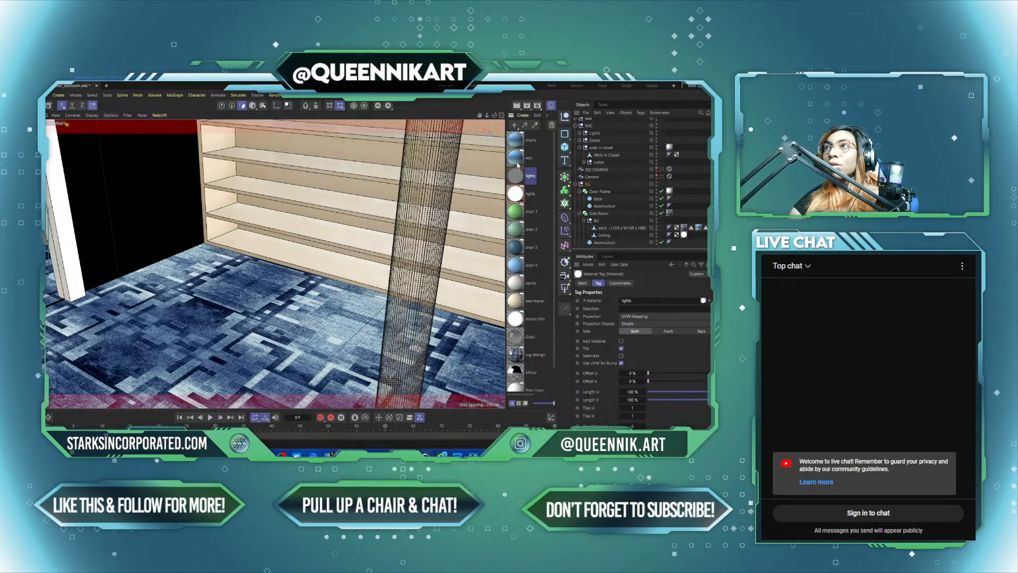
left_click(517, 177)
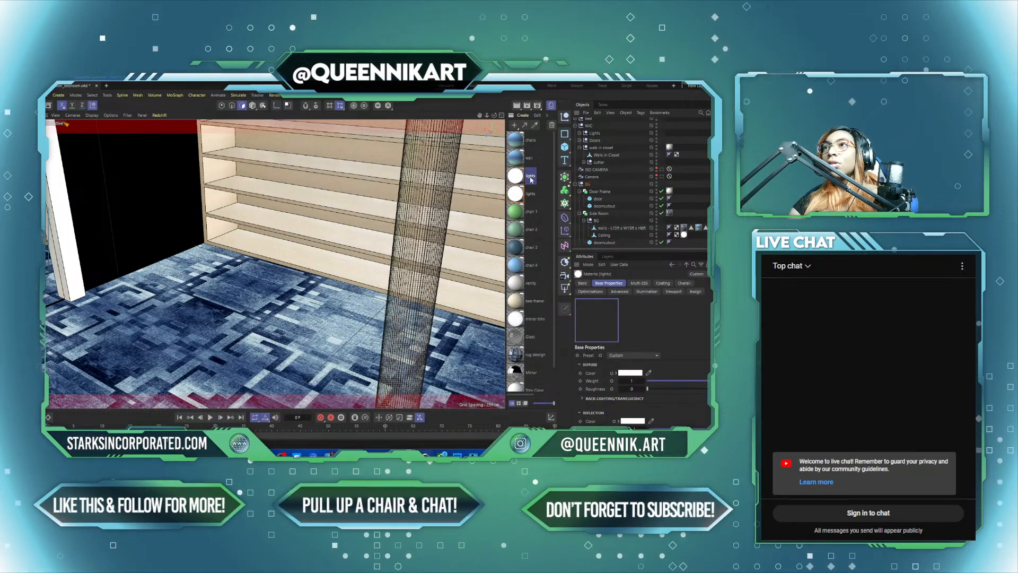
double_click(530, 176)
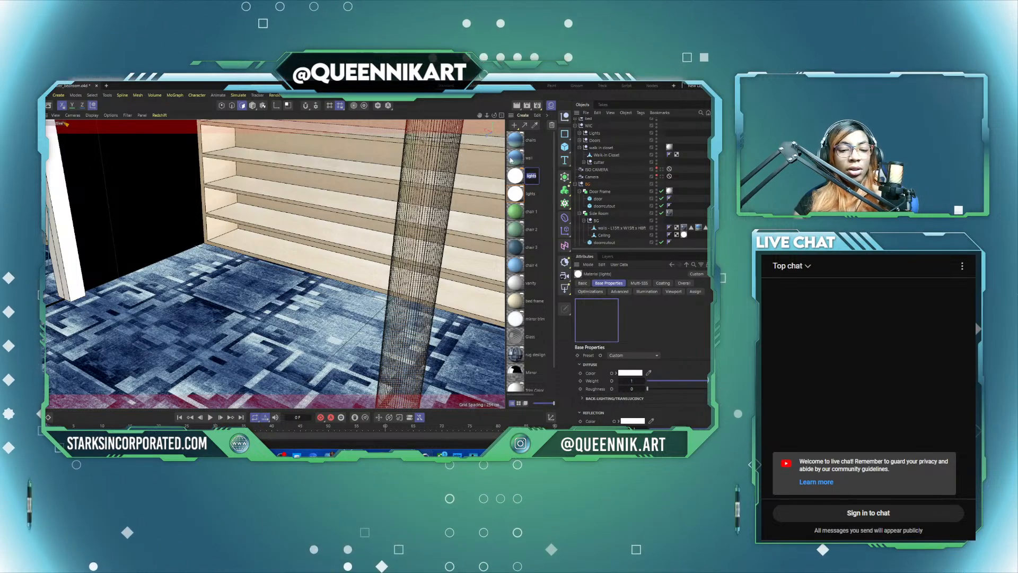
key("Right")
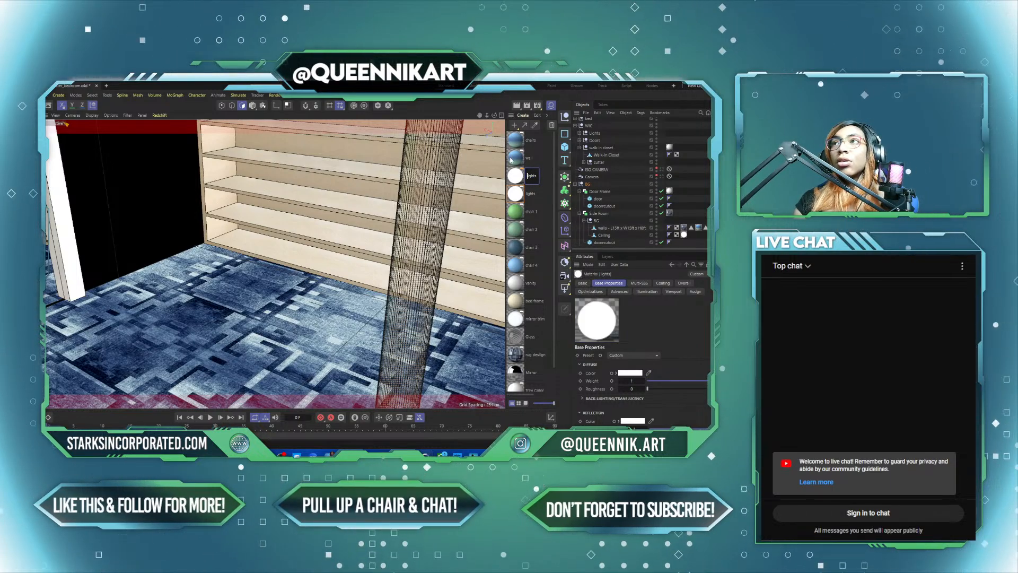
key("BackSpace")
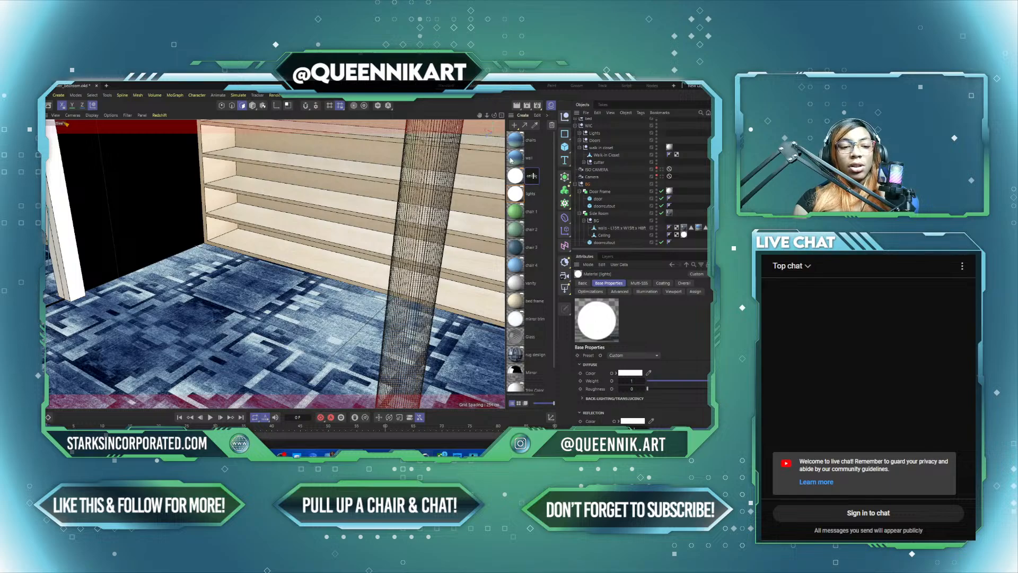
key("Return")
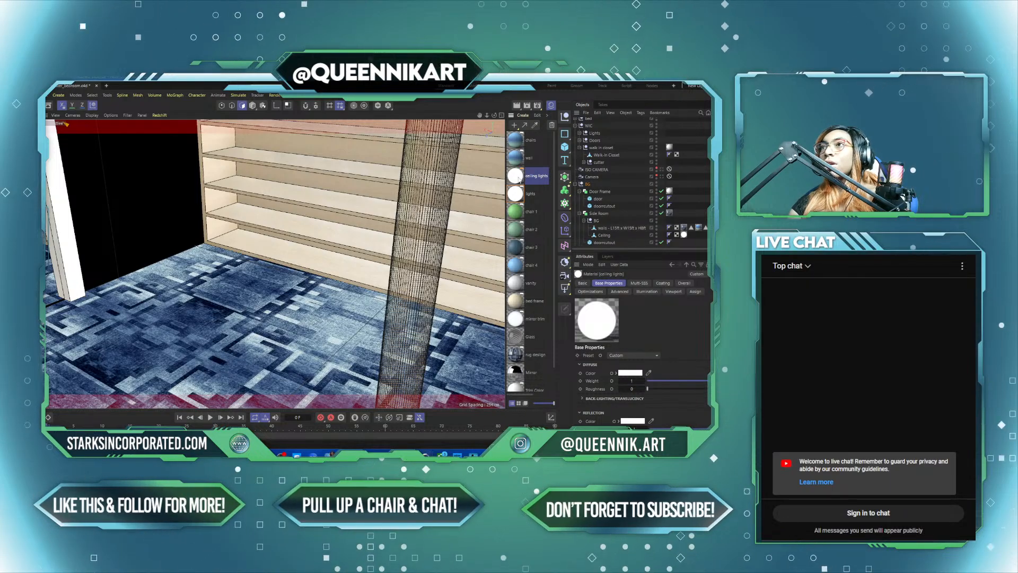
Step: Set the Emission Weight of the ceiling lights material to 2 in its overall properties
double_click(518, 177)
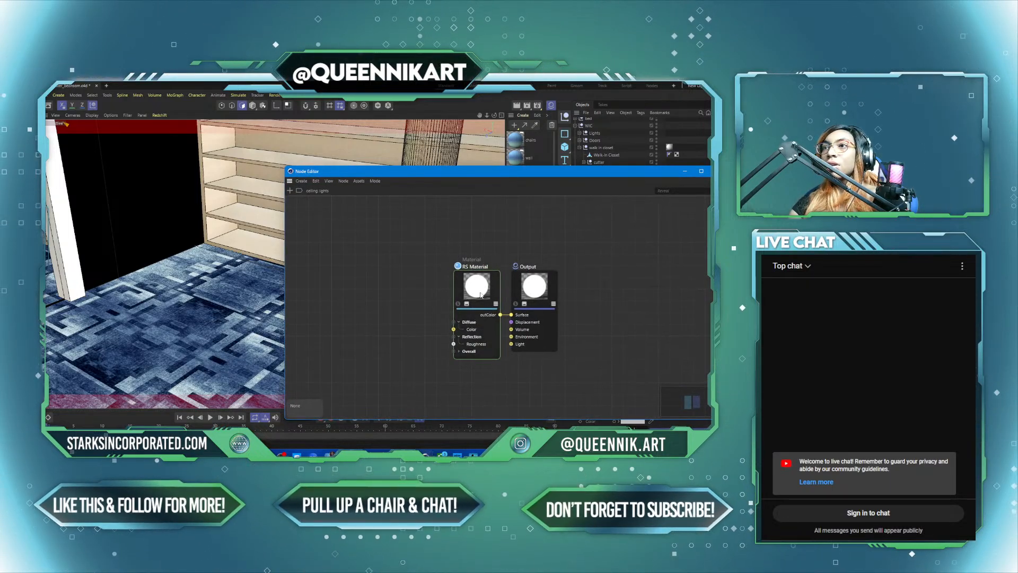
left_click(718, 171)
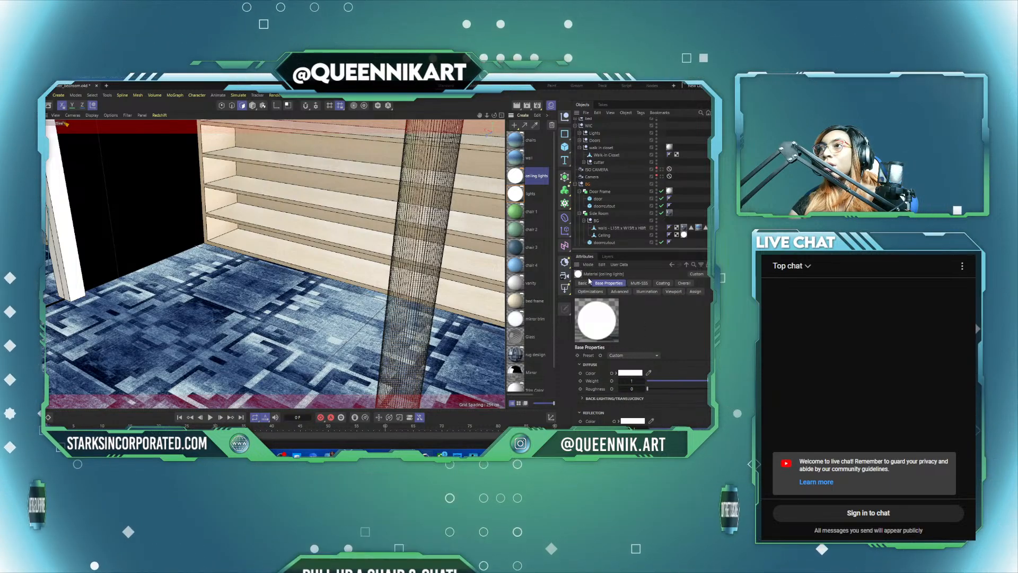
left_click(583, 283)
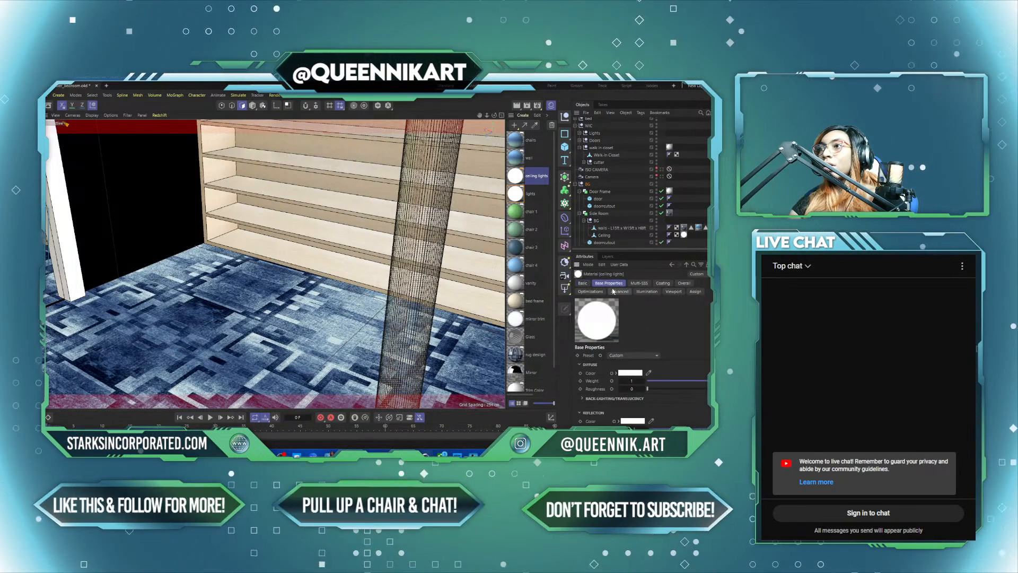
left_click(604, 283)
scroll(631, 354, "down", 3)
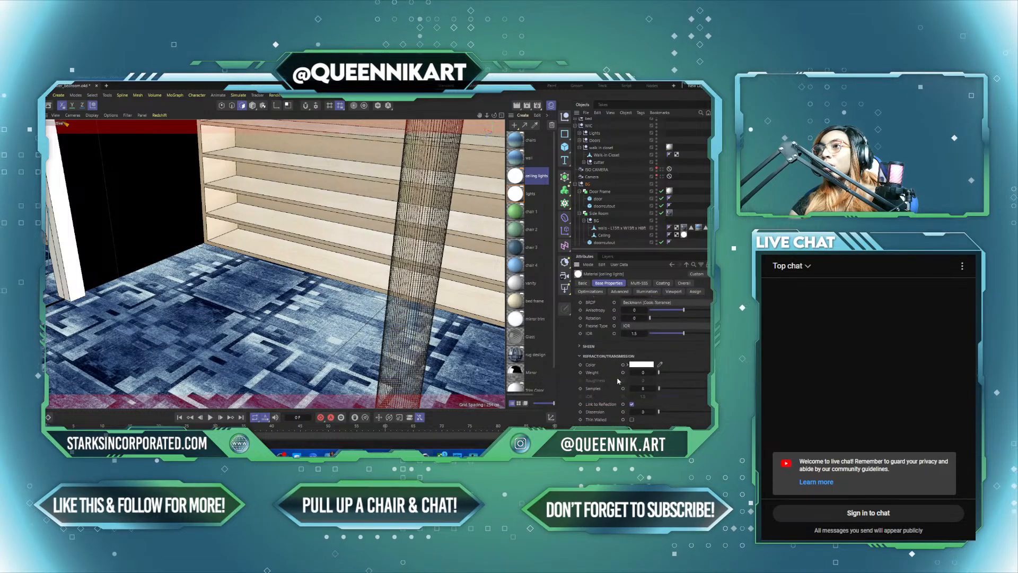
scroll(617, 383, "up", 5)
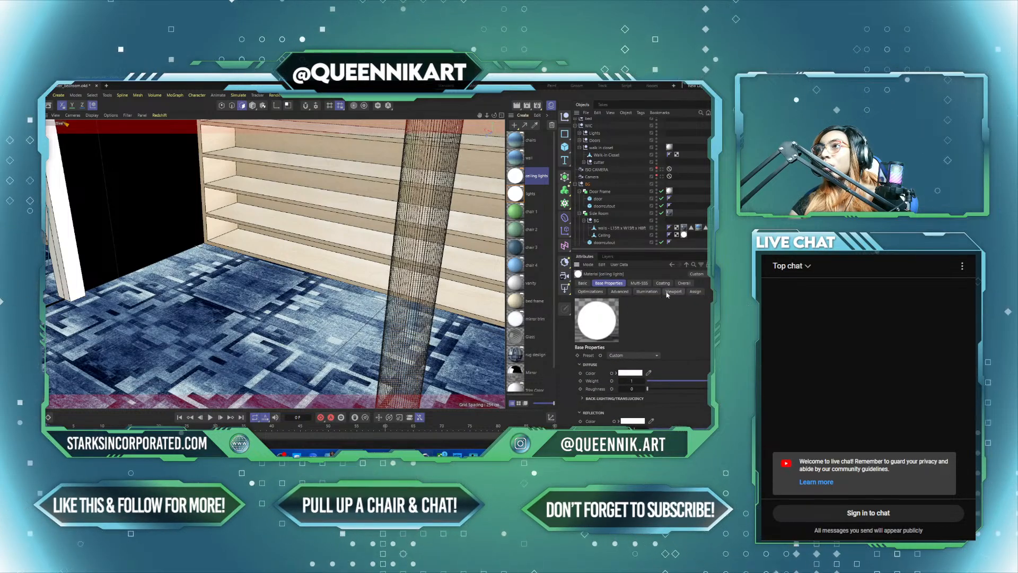
left_click(694, 292)
left_click(686, 283)
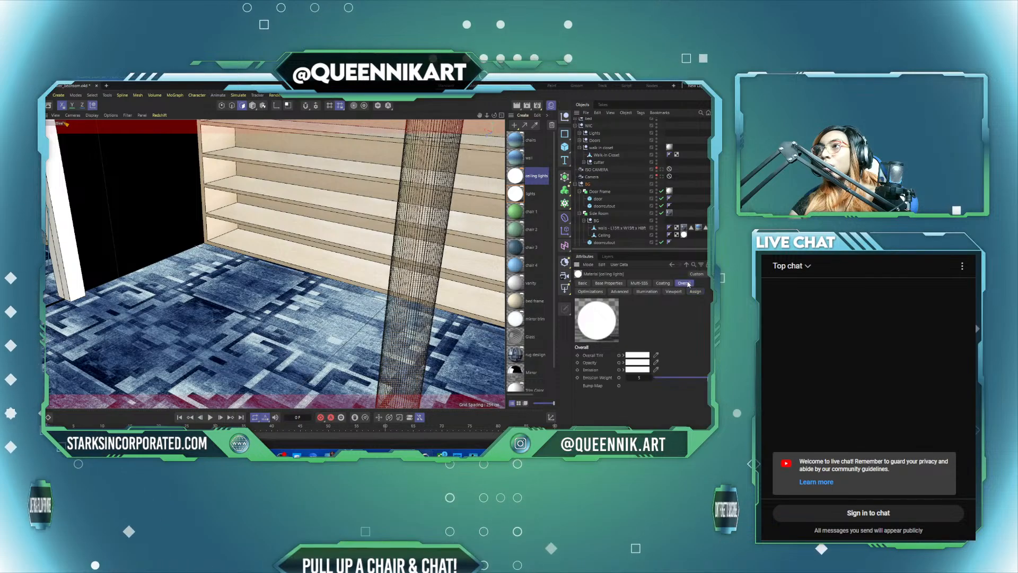
left_click(635, 377)
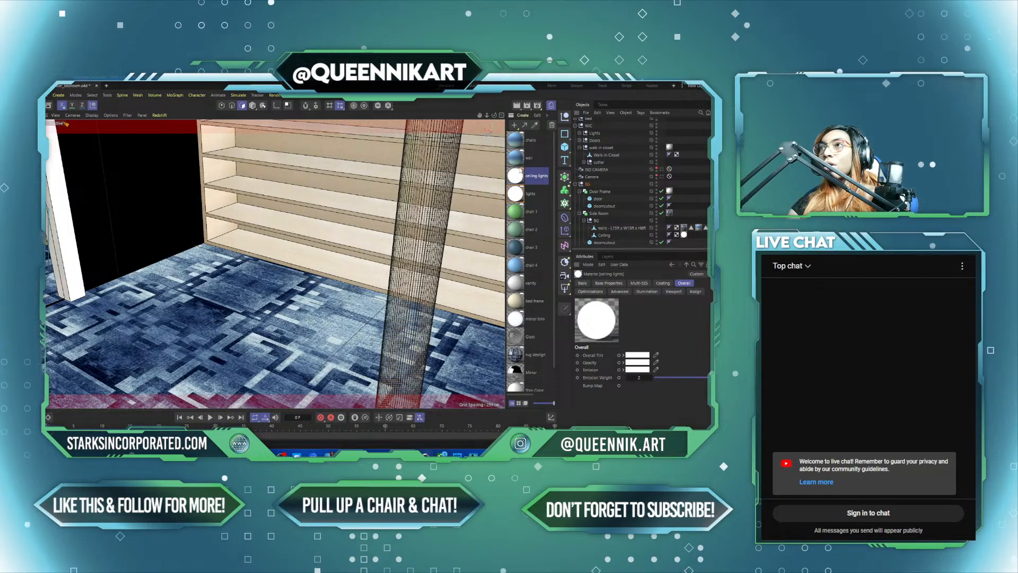
Step: Assign the ceiling lights material to the Main Room's Ceiling and delete that ceiling's lights material tag
scroll(606, 206, "up", 2)
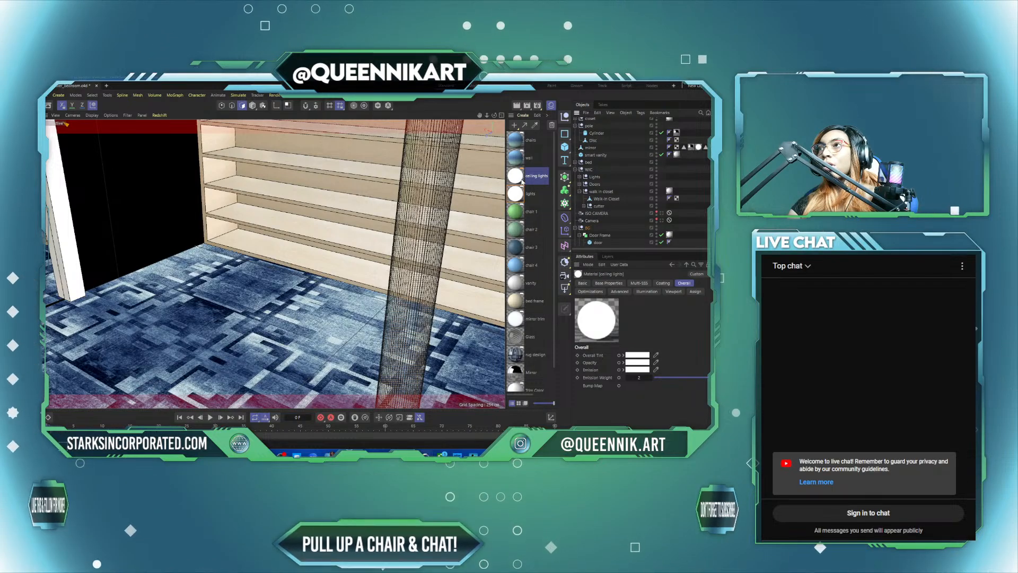
scroll(604, 173, "up", 2)
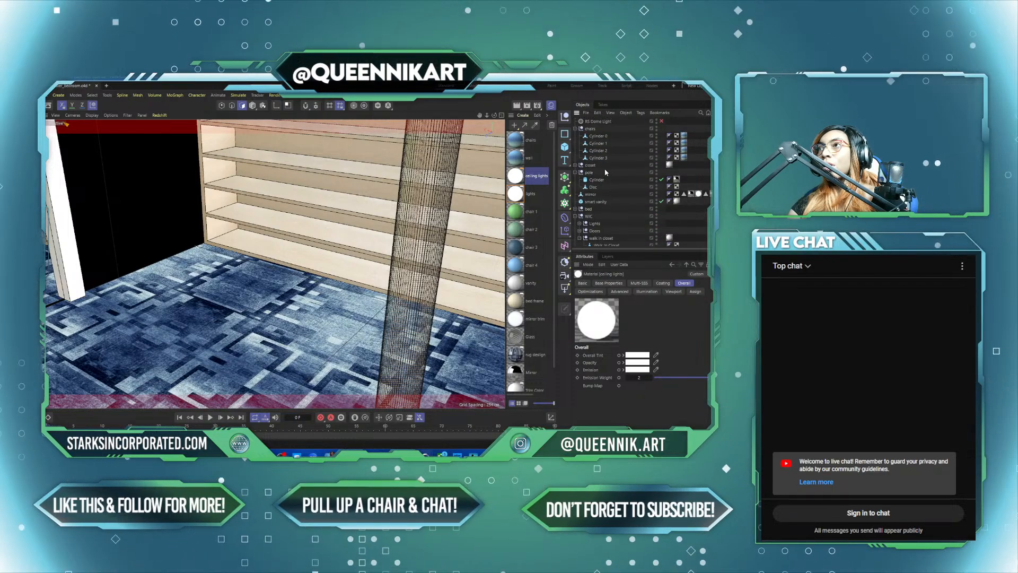
scroll(607, 202, "down", 5)
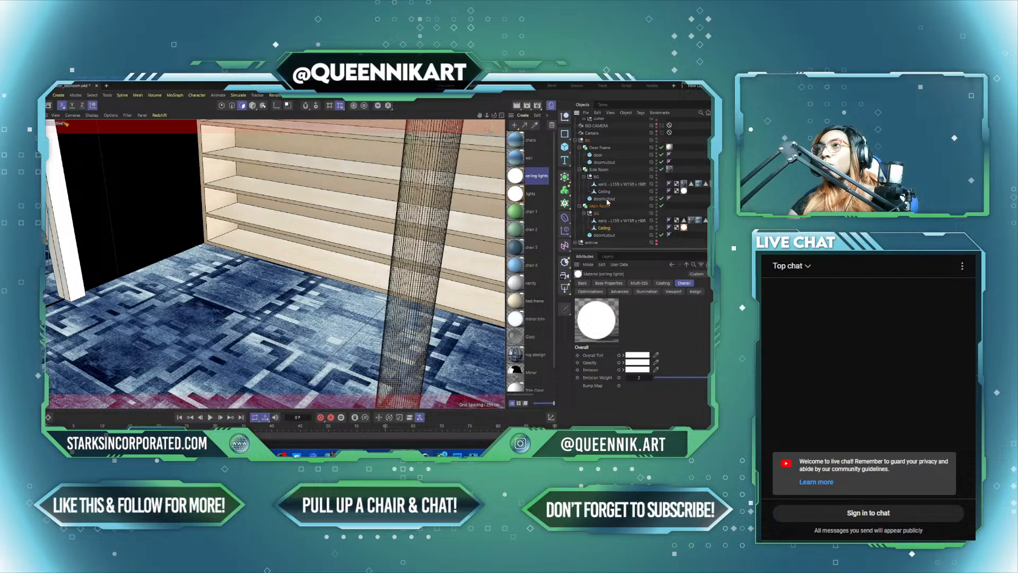
left_click_drag(533, 177, 608, 229)
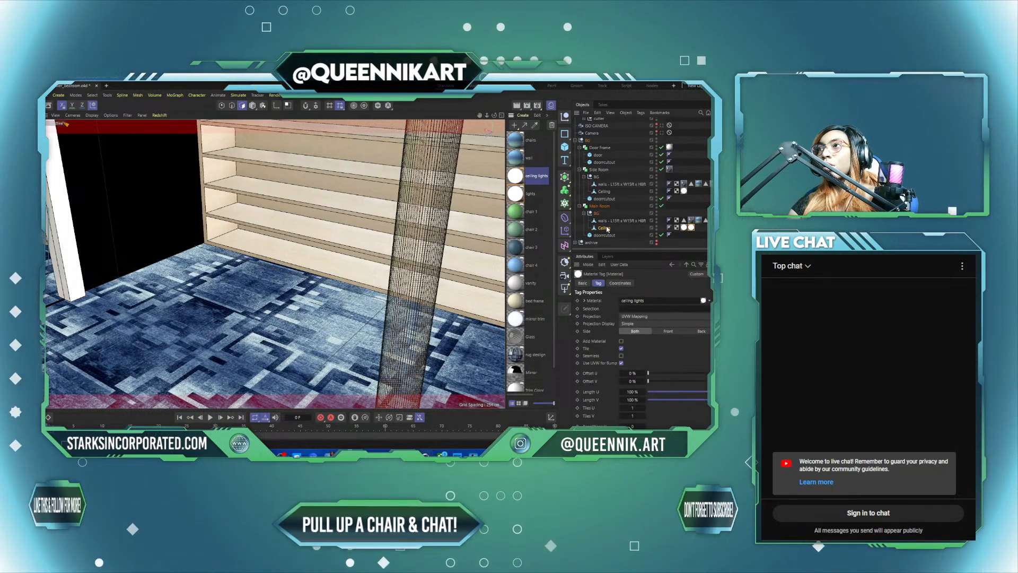
left_click(684, 228)
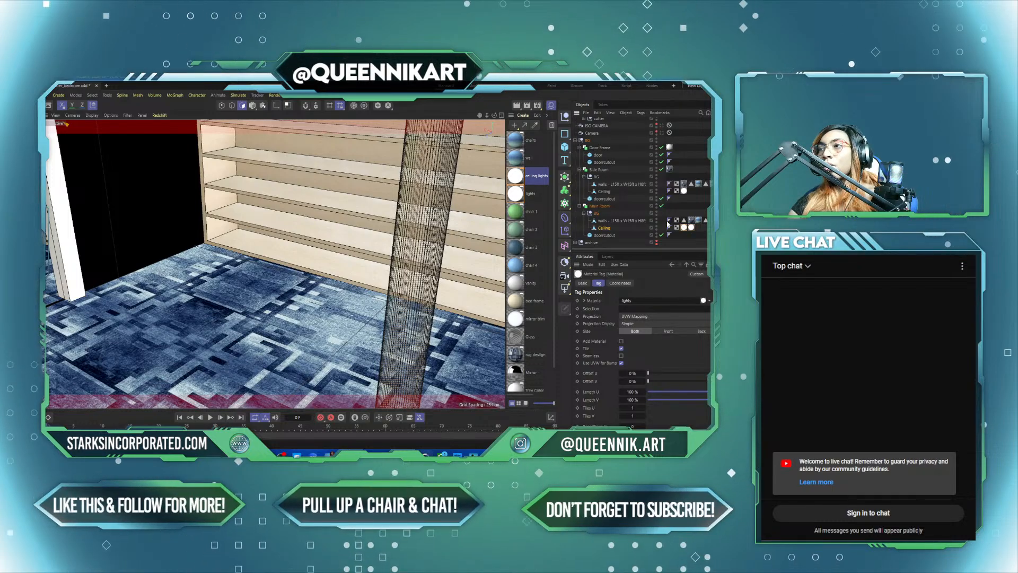
key("Delete")
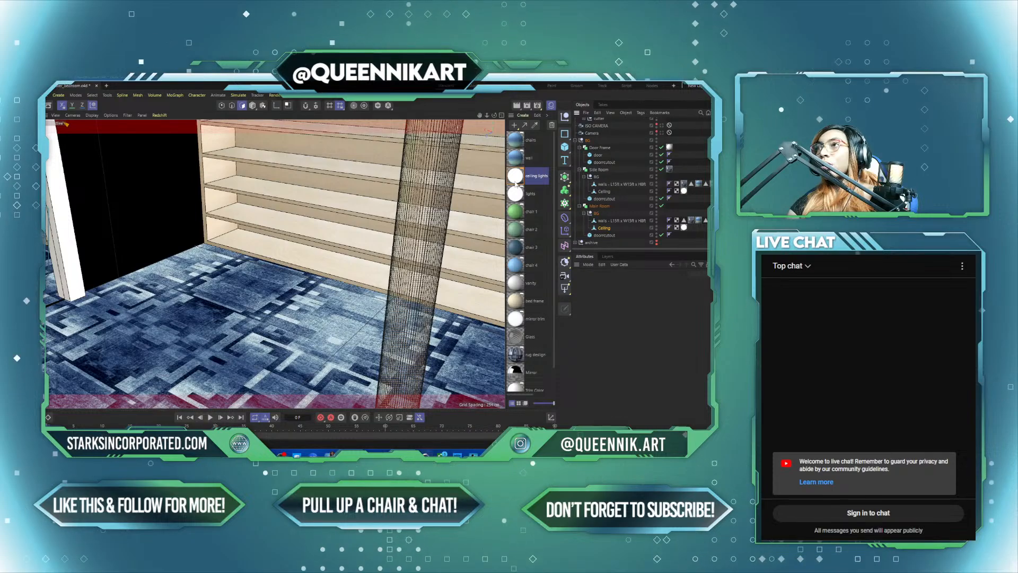
Step: Replace the lights material tag on the Side Room's Ceiling with the ceiling lights material
left_click(684, 191)
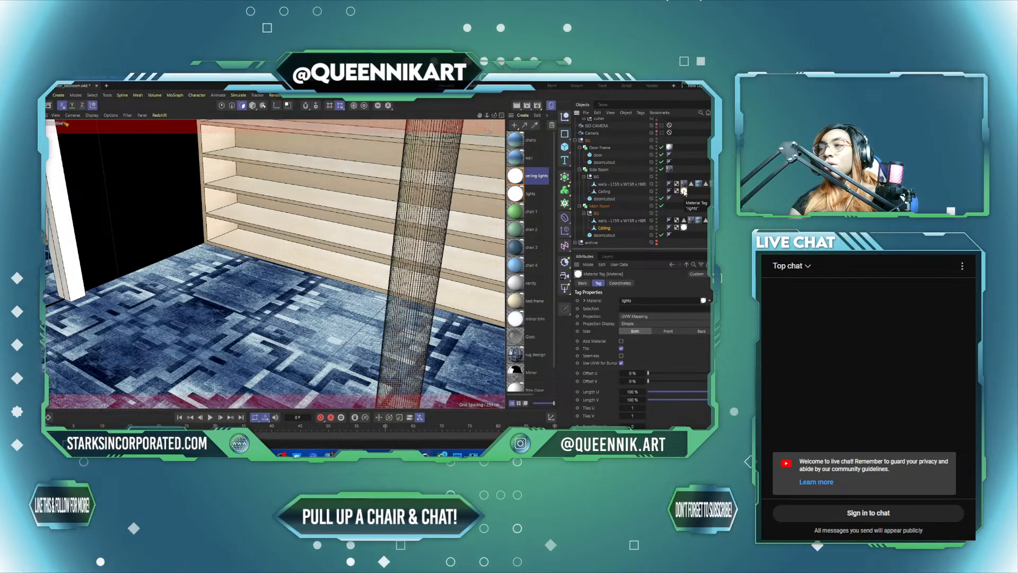
key("Delete")
left_click_drag(524, 179, 611, 194)
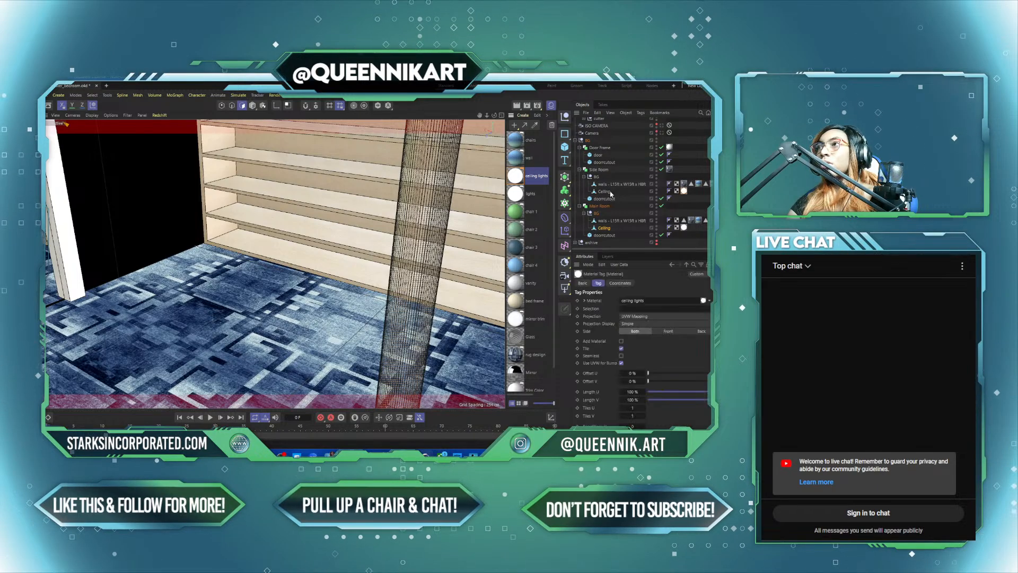